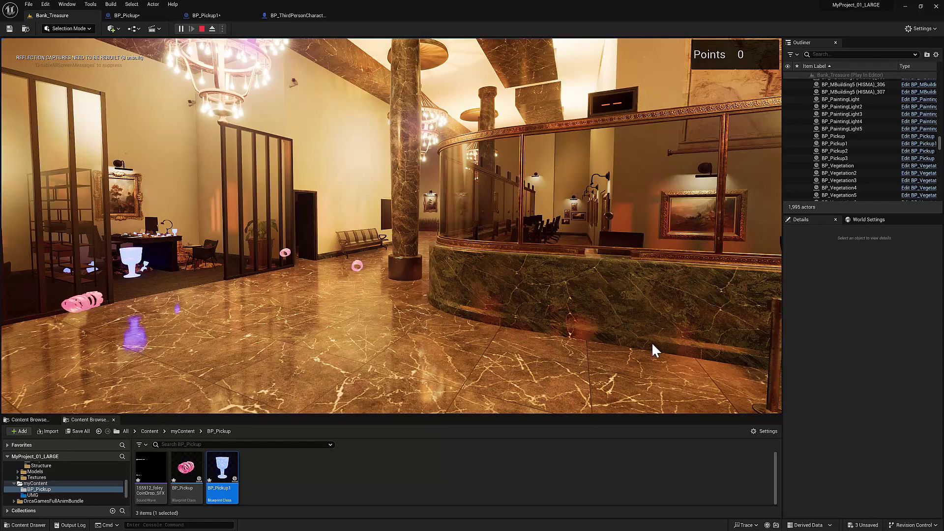
- Walk through the bank lobby and glass offices collecting pickups until Points reads 70
click(588, 336)
key(w)
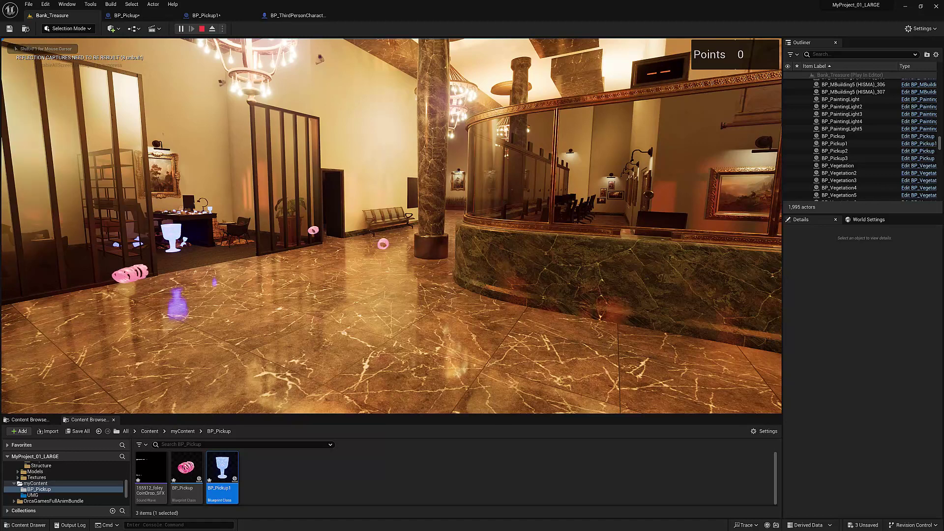
key(w)
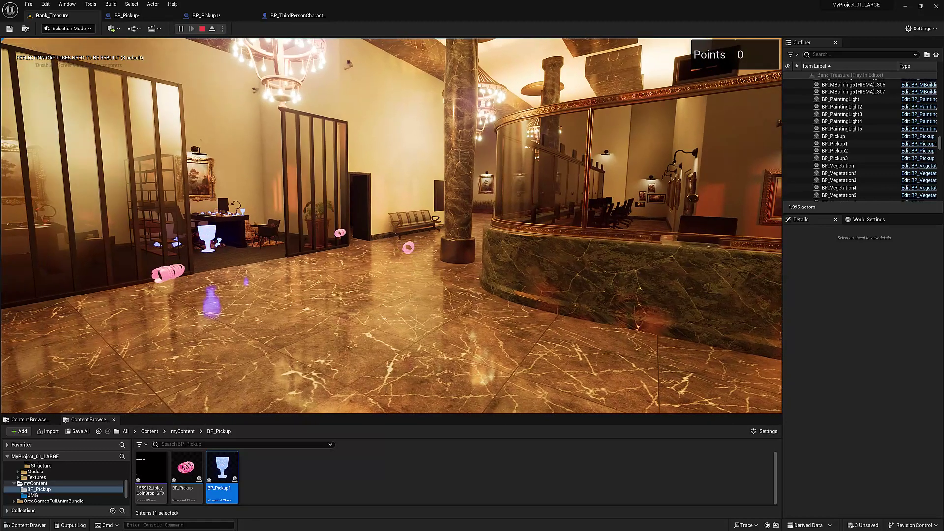
key(w)
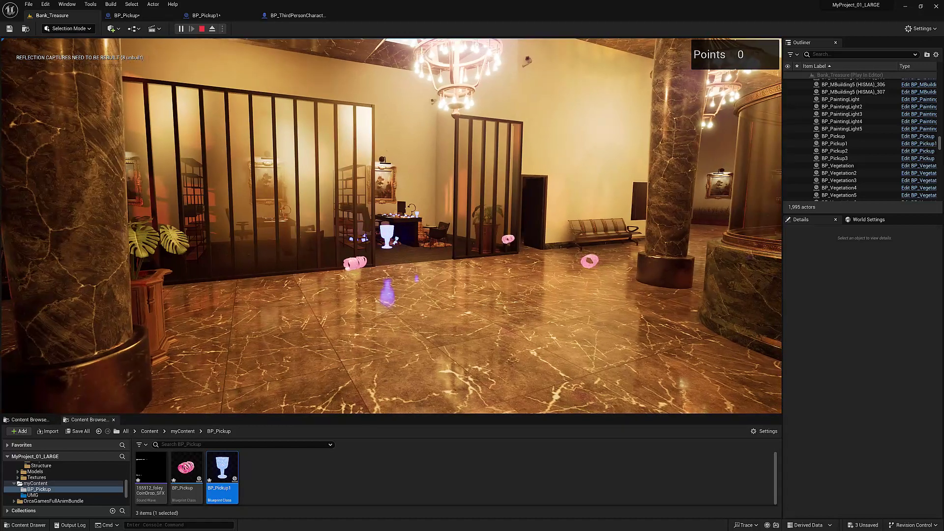
key(w)
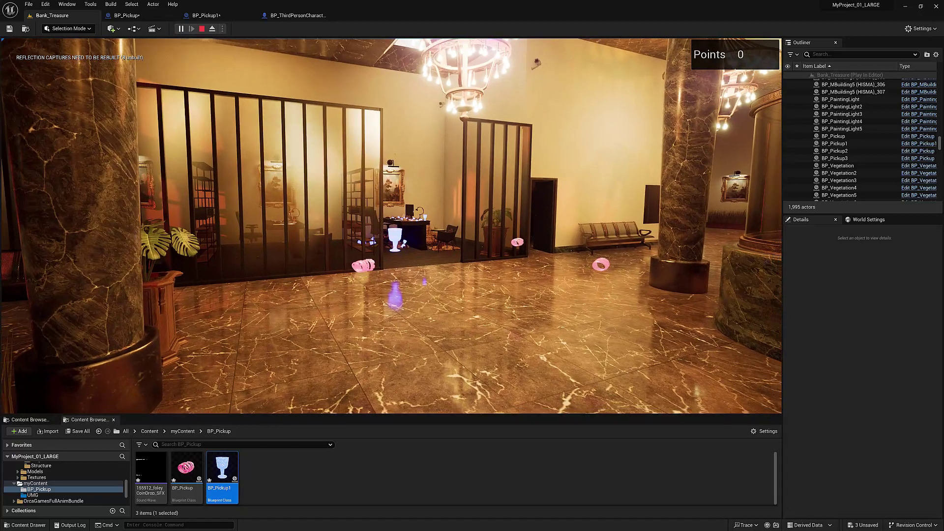
key(w)
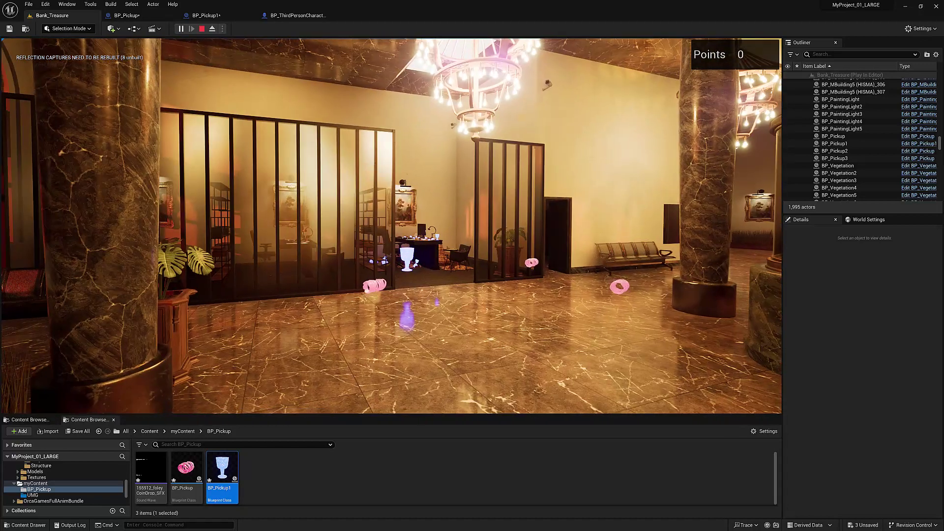
key(w)
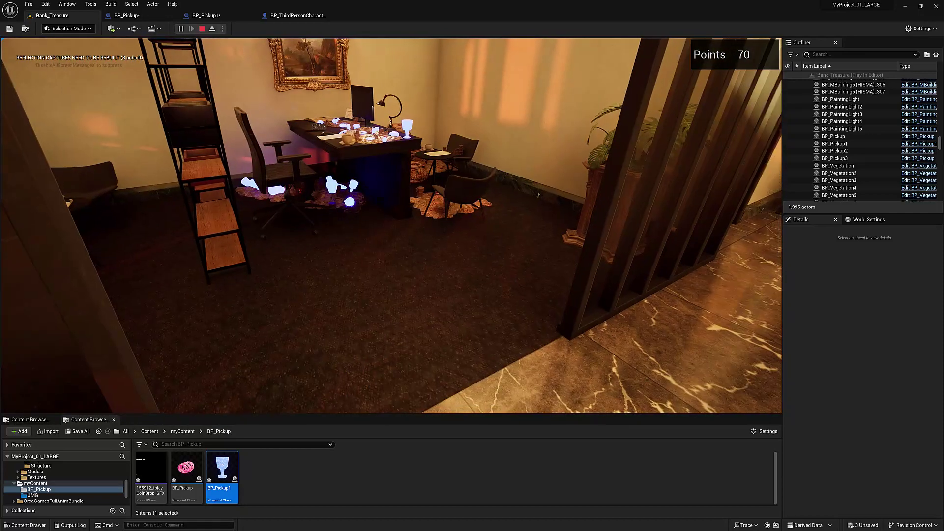
key(w)
key(w)
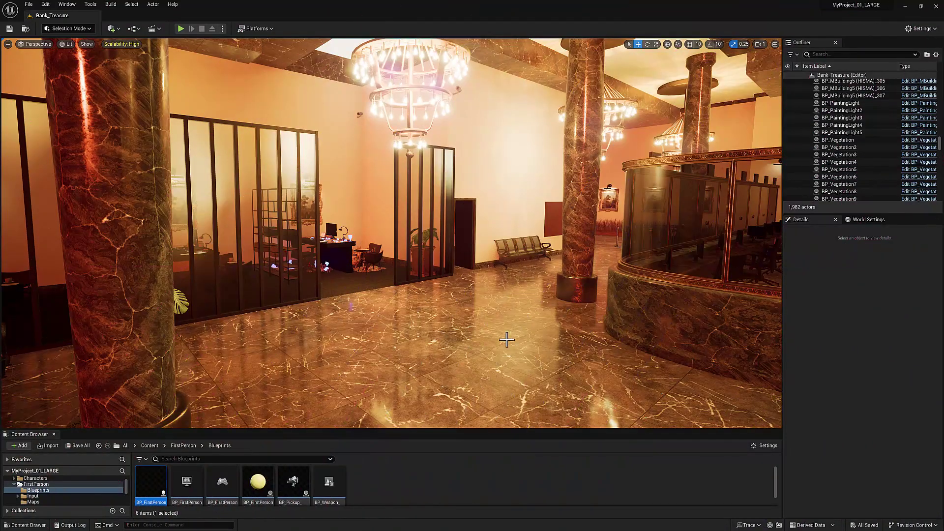
- Open the BP_FirstPersonCharacter blueprint from the FirstPerson/Blueprints folder
right_drag(391, 303, 389, 308)
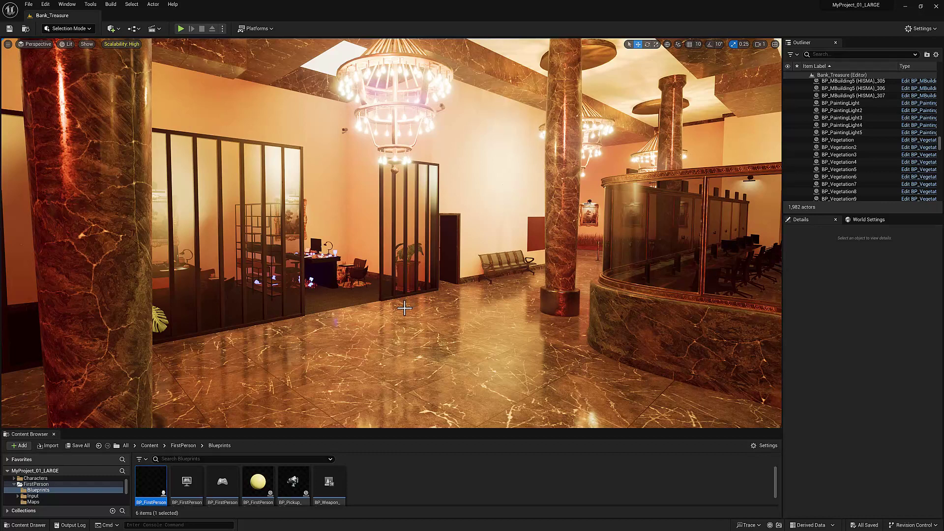
click(37, 484)
click(39, 490)
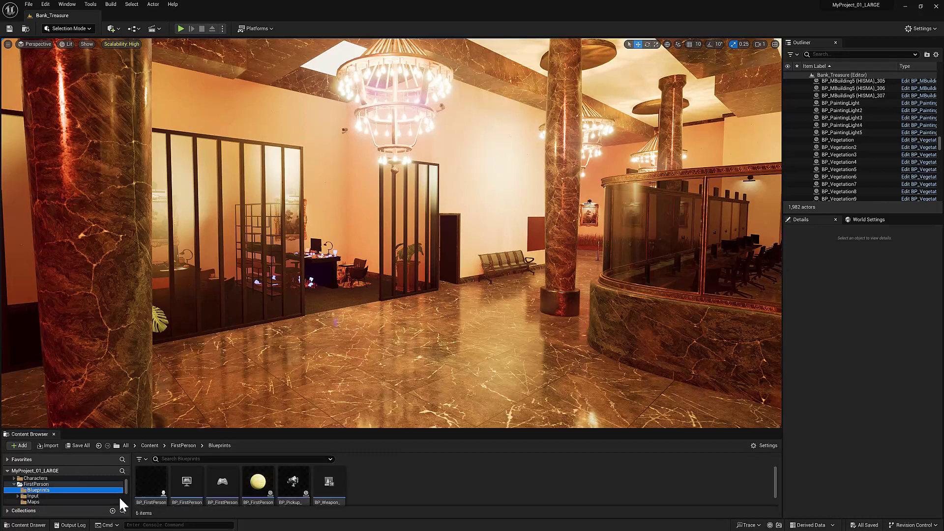
double_click(152, 481)
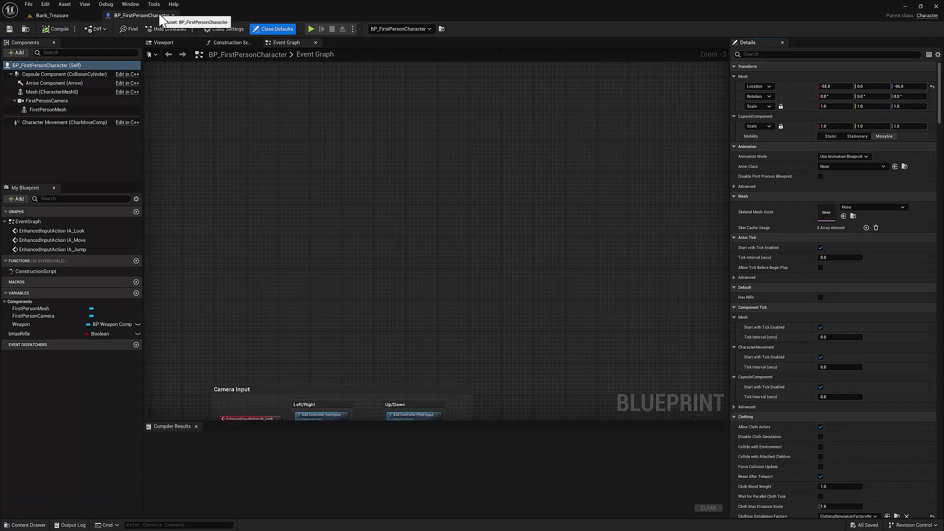
- Add a new variable named Points and make it an Integer
click(136, 293)
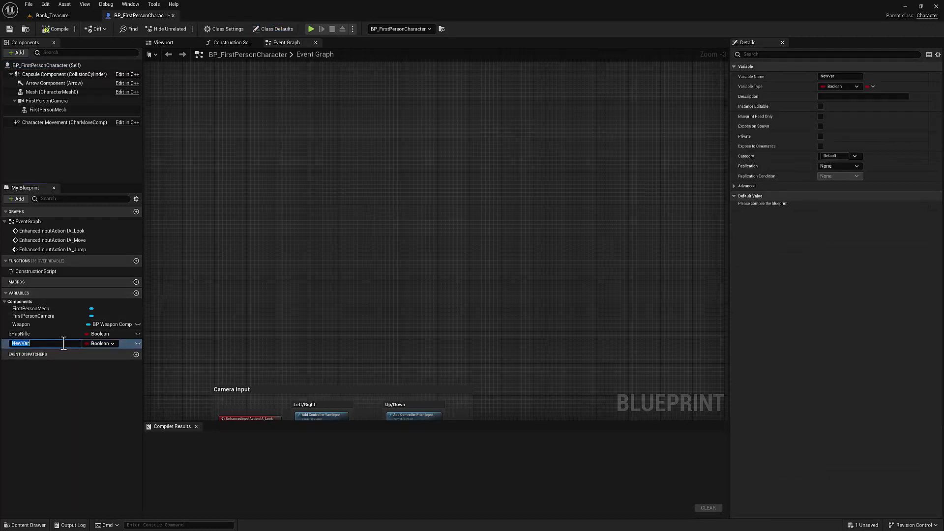
text(Points)
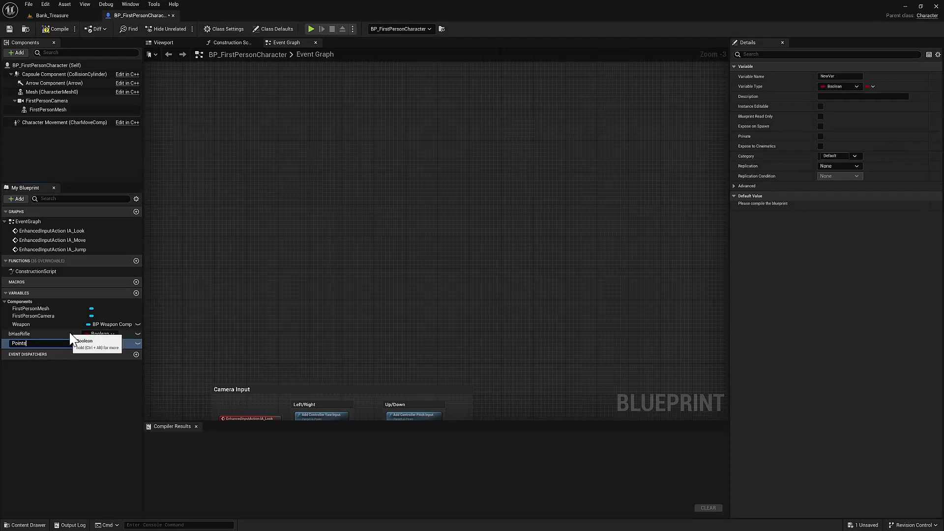
key(Return)
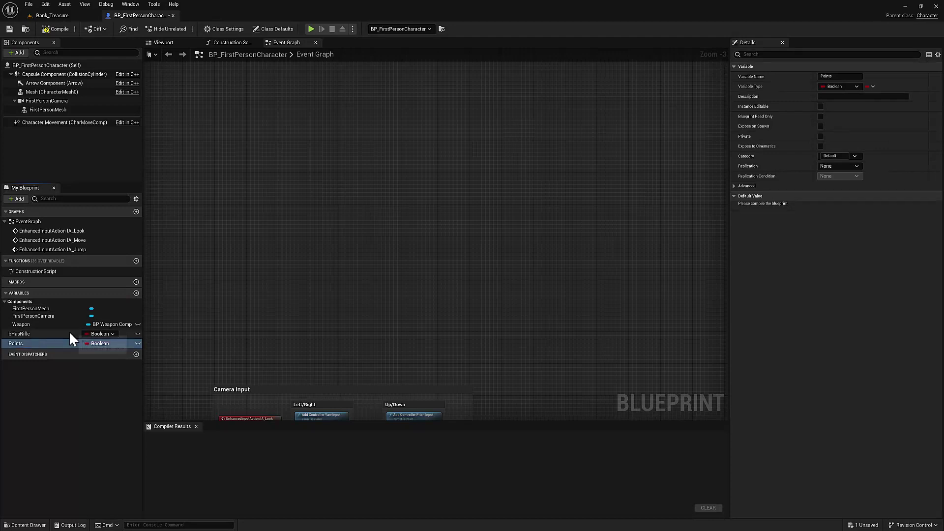
click(101, 344)
click(107, 378)
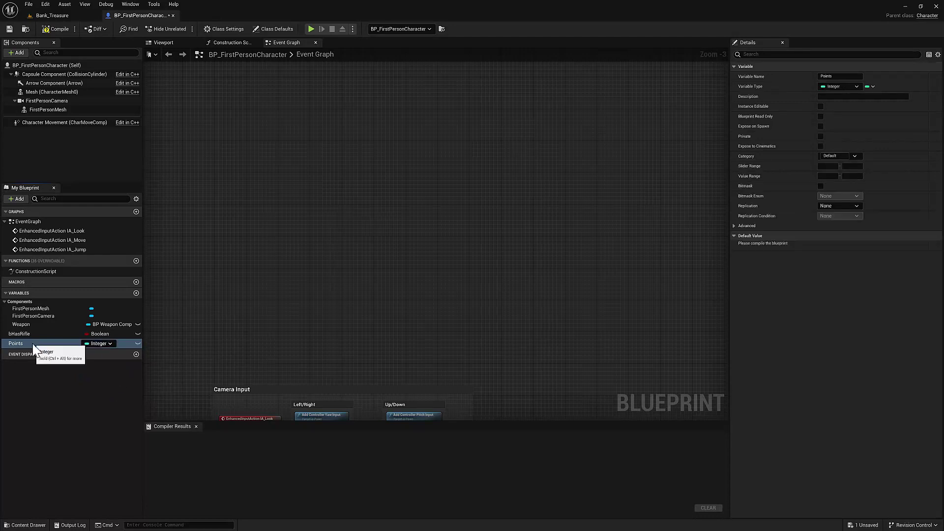
- Add a Custom Event named AddPoints to the graph
right_click(235, 276)
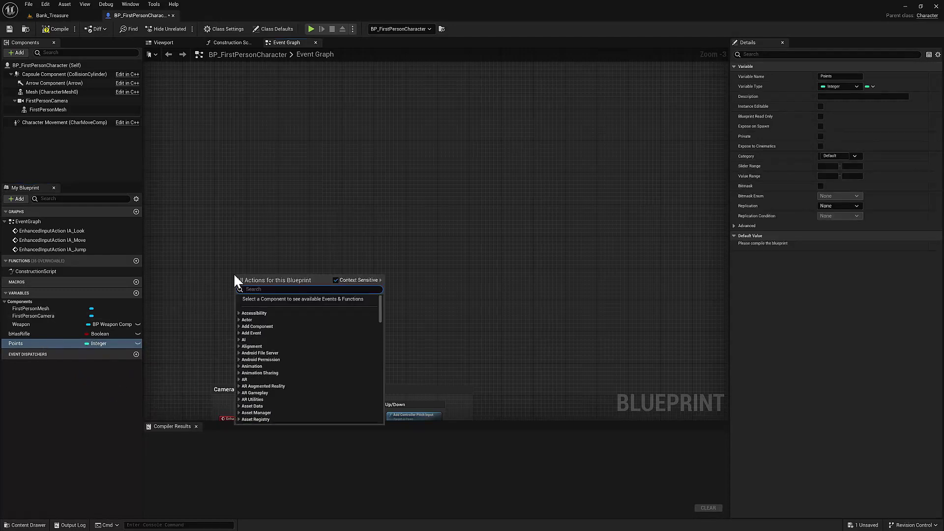
text(custom)
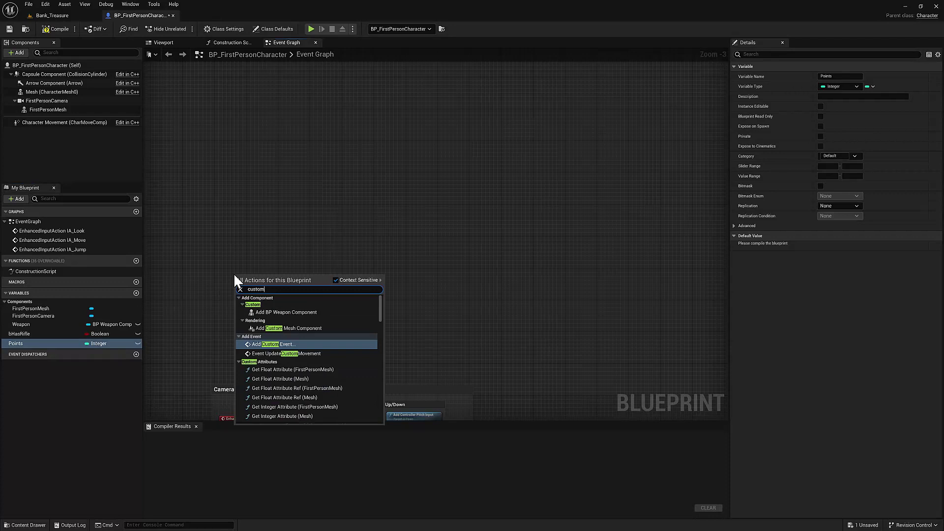
key(Return)
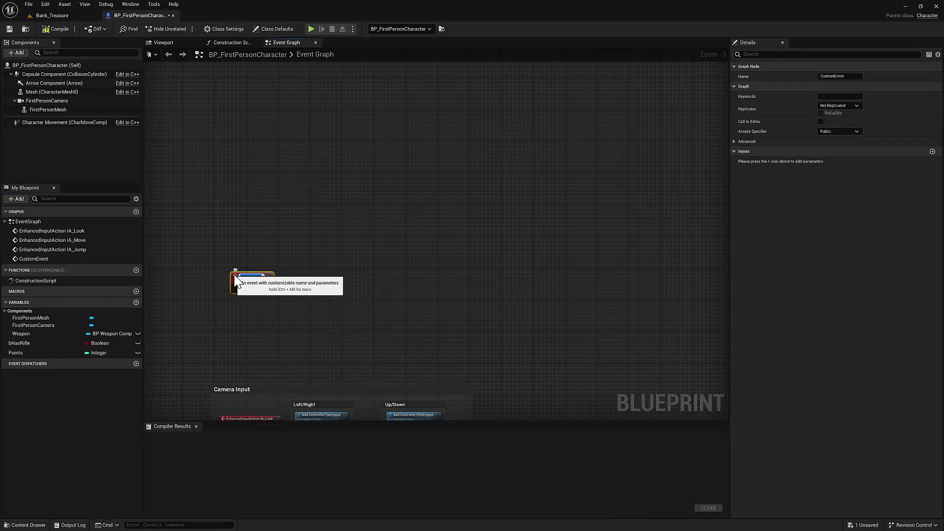
text(AddPoints)
key(Return)
- Have AddPoints set Points to Points + 10
scroll(225, 311, up, 3)
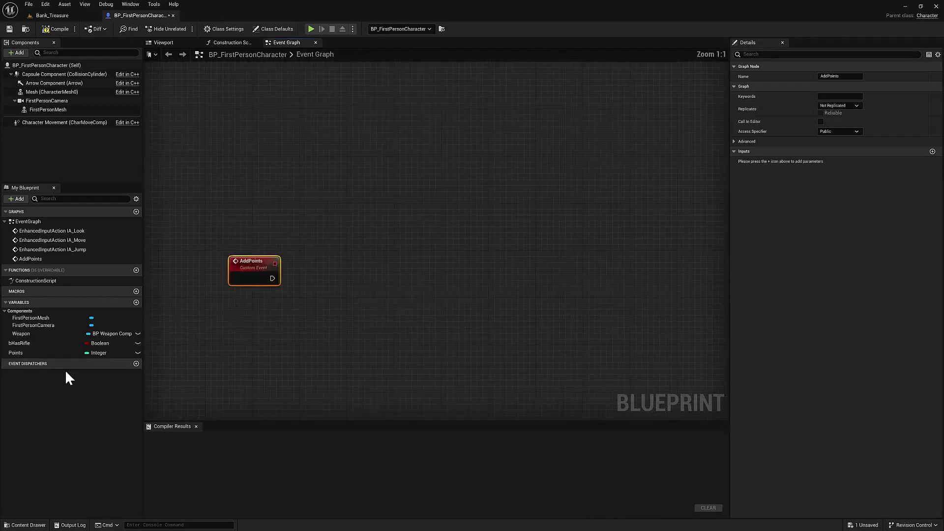
ctrl+drag(29, 354, 349, 291)
text(+)
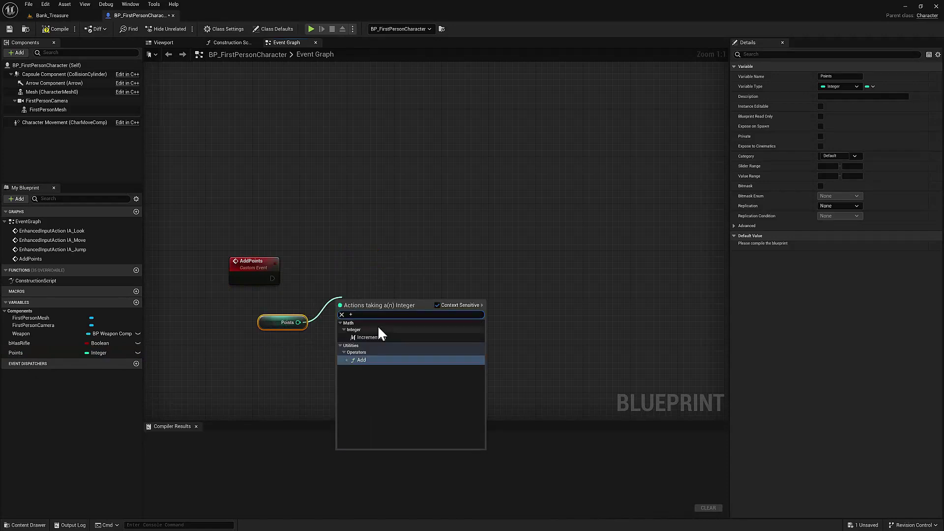
click(376, 359)
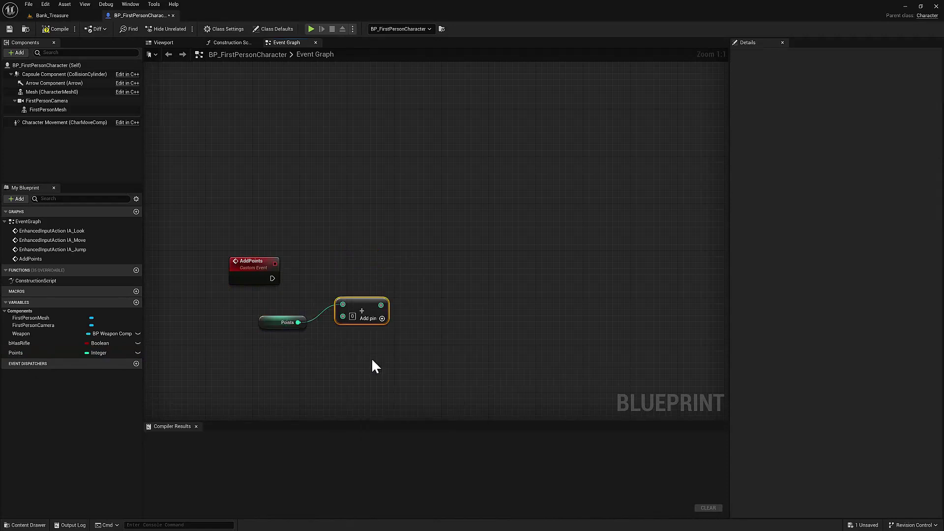
click(353, 318)
text(10)
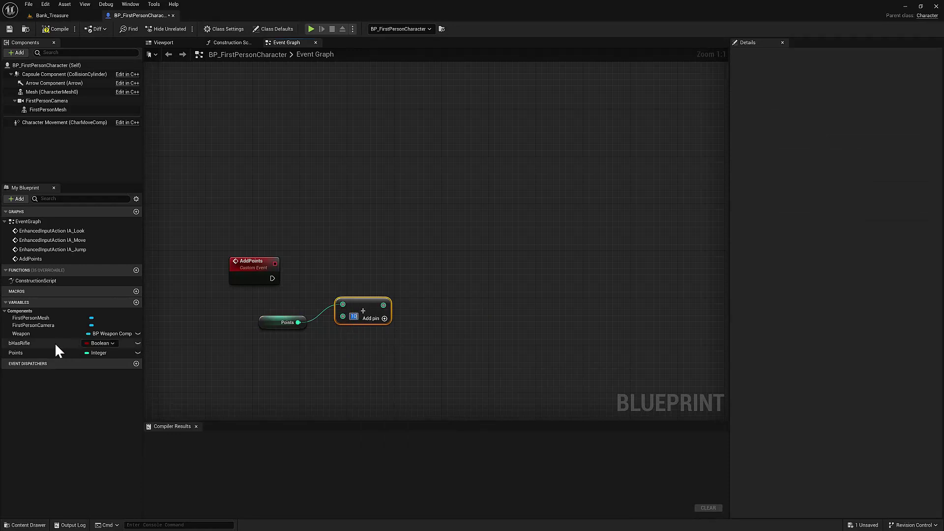
drag(28, 352, 320, 254)
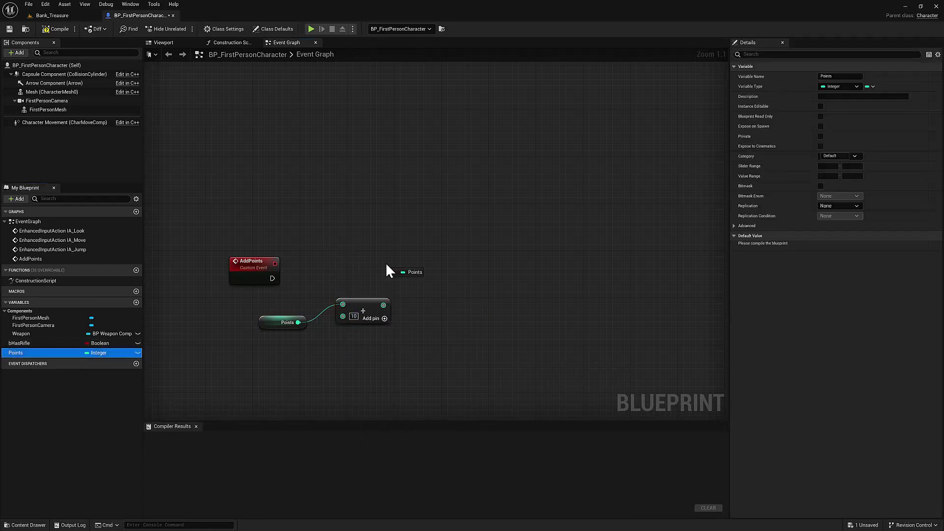
drag(387, 266, 273, 279)
drag(202, 206, 536, 353)
- Frame the nodes in a 'Points System' comment, compile, and return to Bank_Treasure
text(c)
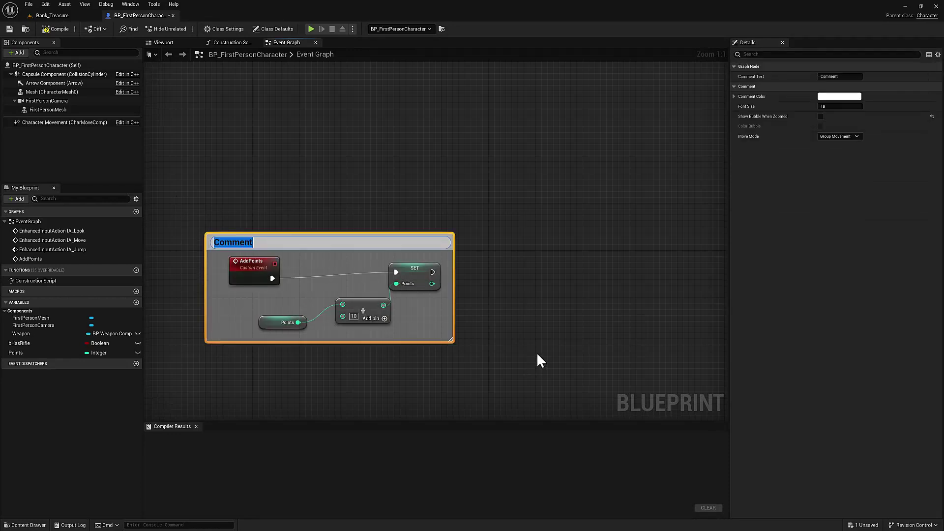
text(Points Syst)
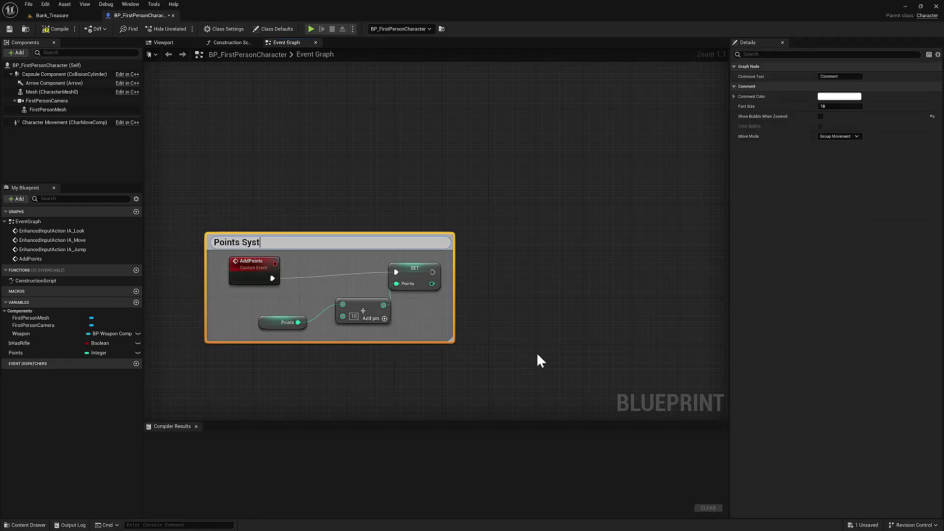
text(em)
key(Return)
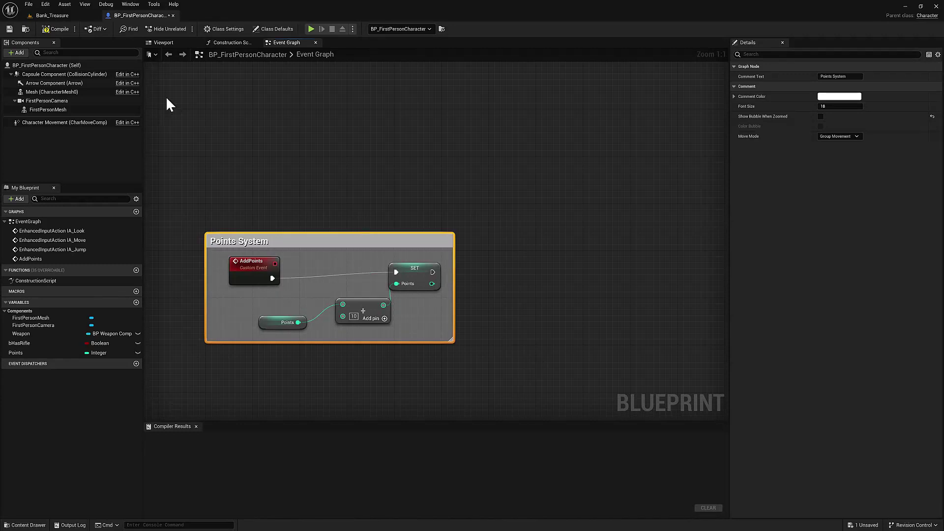
click(59, 30)
click(51, 15)
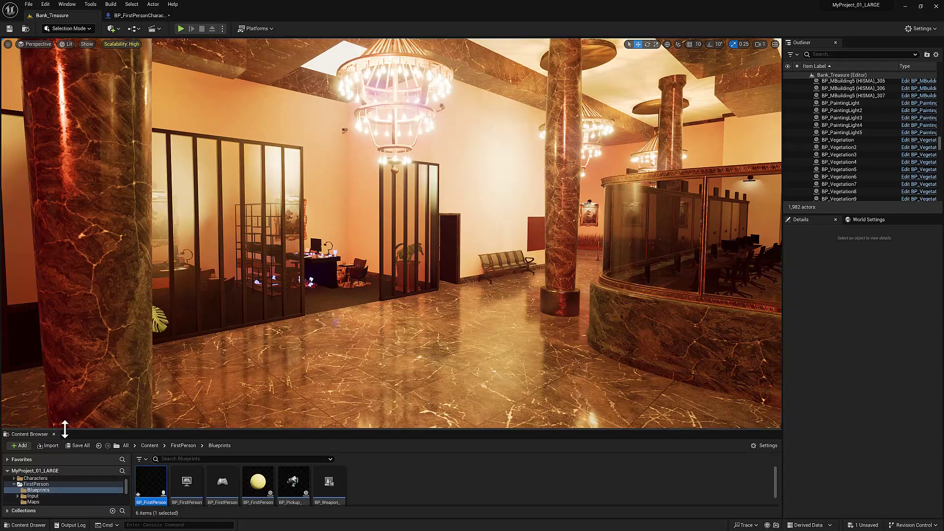
- Enlarge the Content Browser and open the BP_Pickup folder
drag(63, 430, 69, 407)
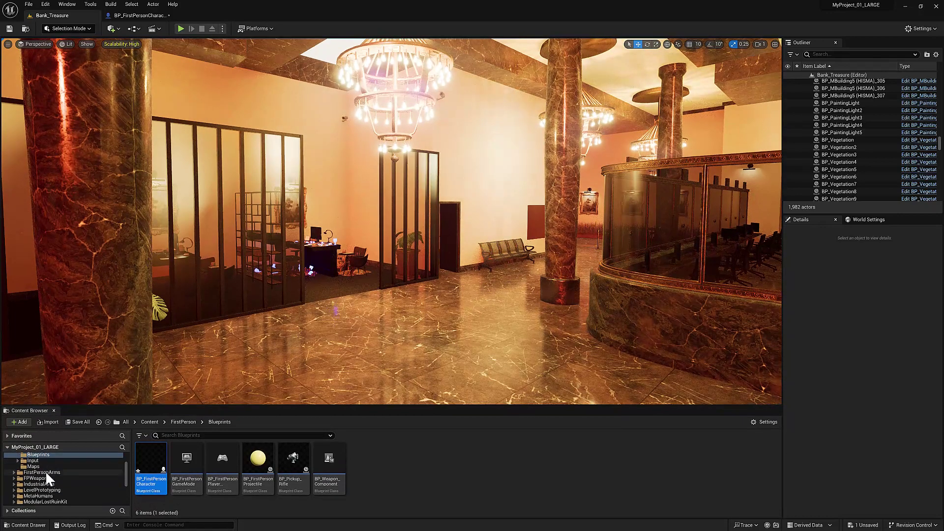
scroll(45, 471, up, 2)
scroll(46, 471, down, 5)
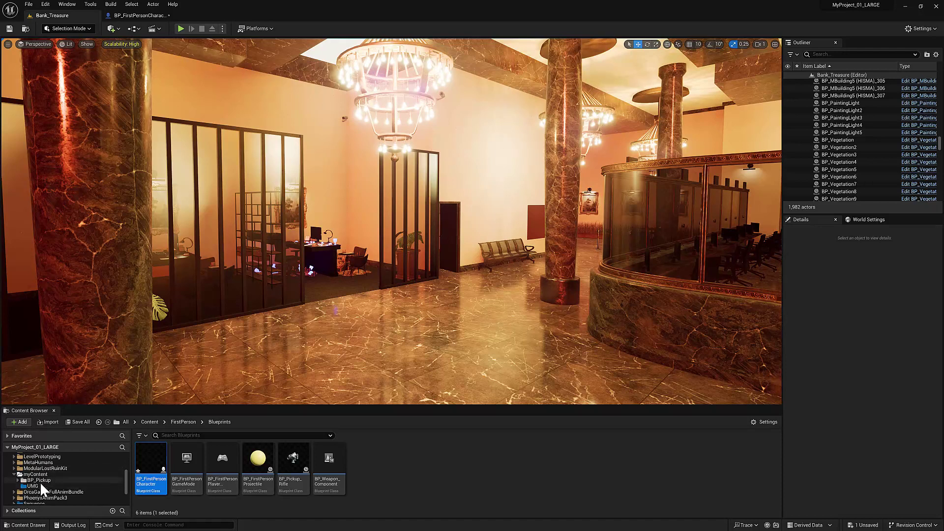
click(40, 480)
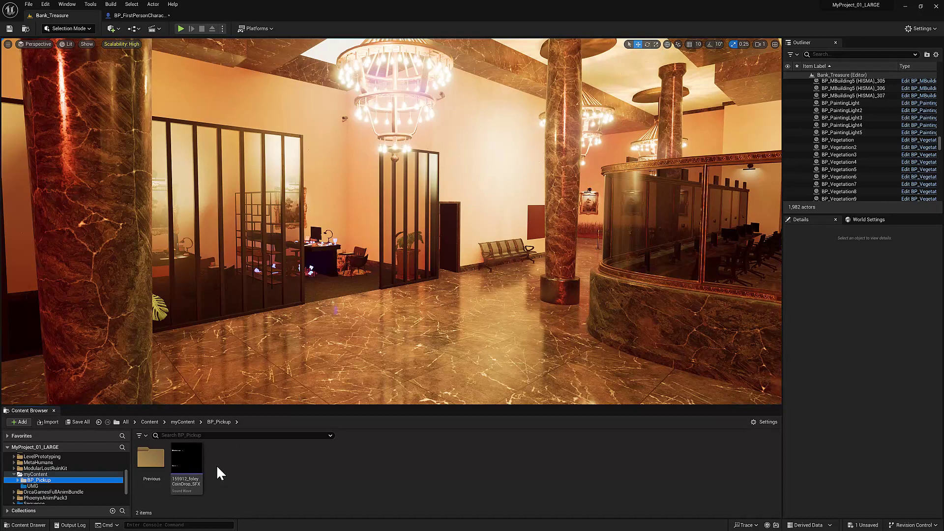
- Create an Actor-based Blueprint Class named BP_Pickup01
right_click(217, 462)
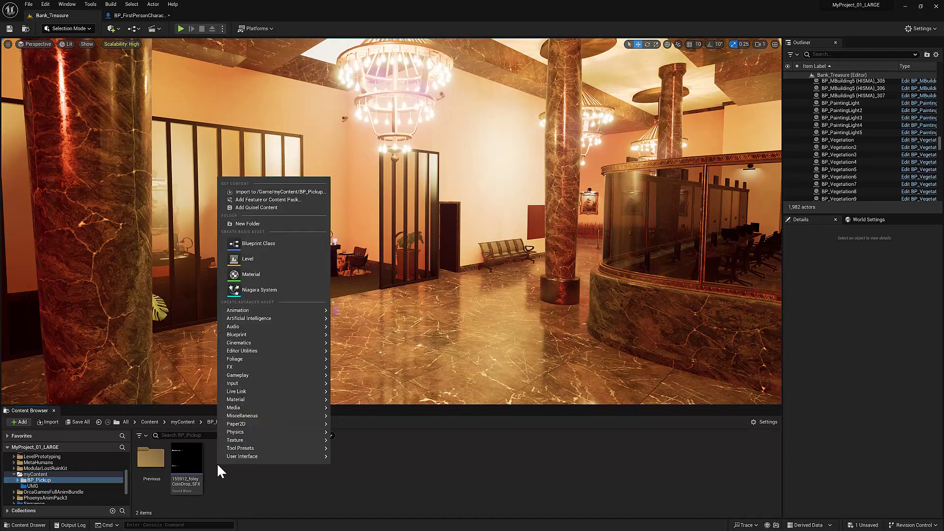
click(276, 246)
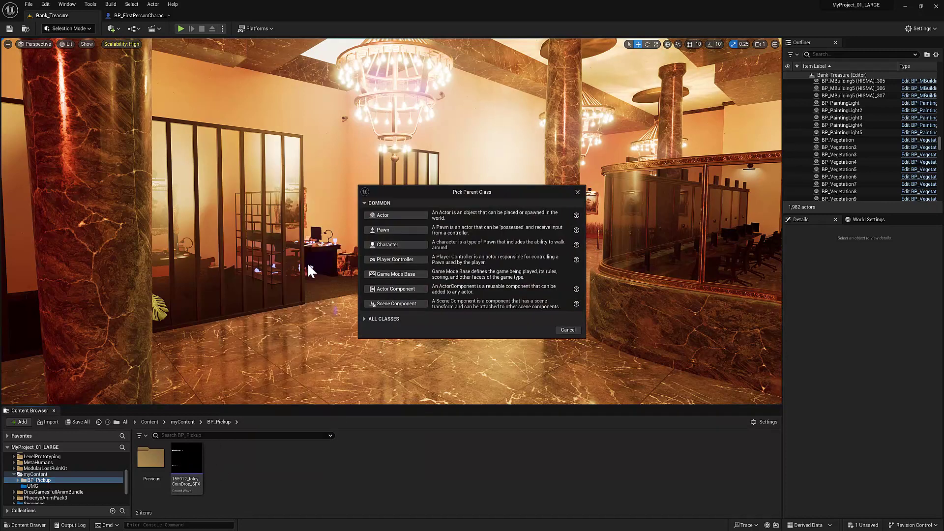
click(381, 216)
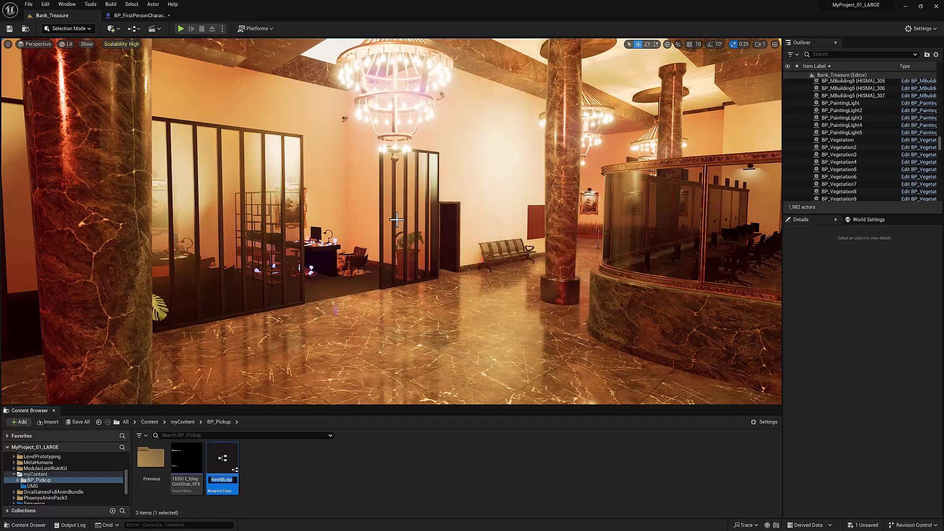
text(BP_Pickup)
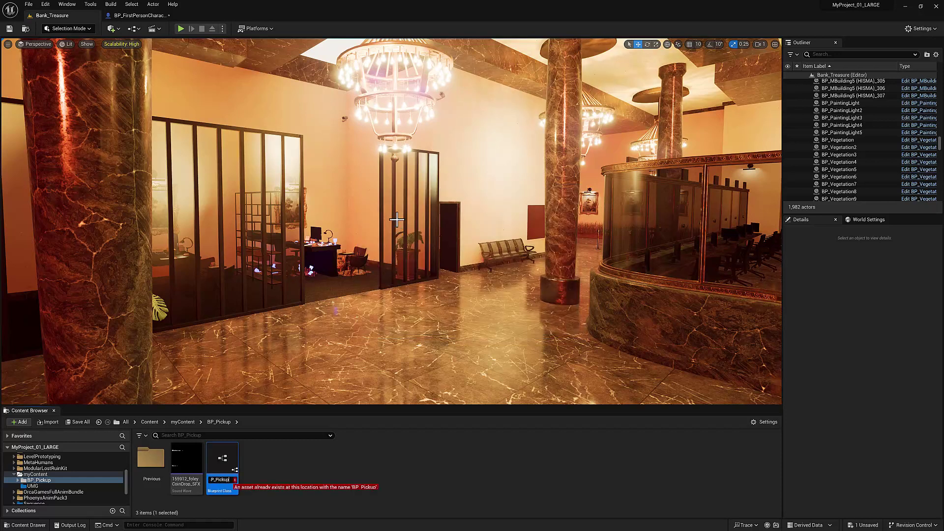
text(01)
key(Return)
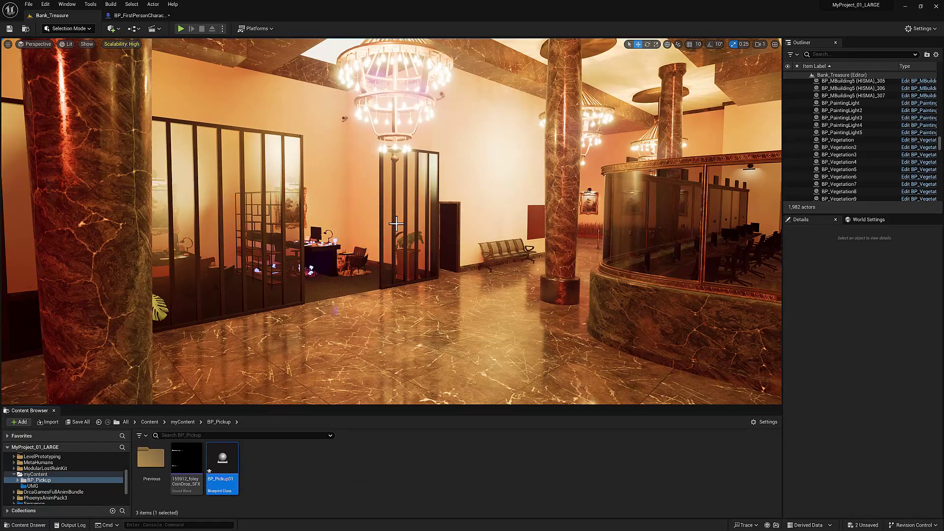
- Add Static Mesh, Box Collision and Rotating Movement components to BP_Pickup01
double_click(230, 463)
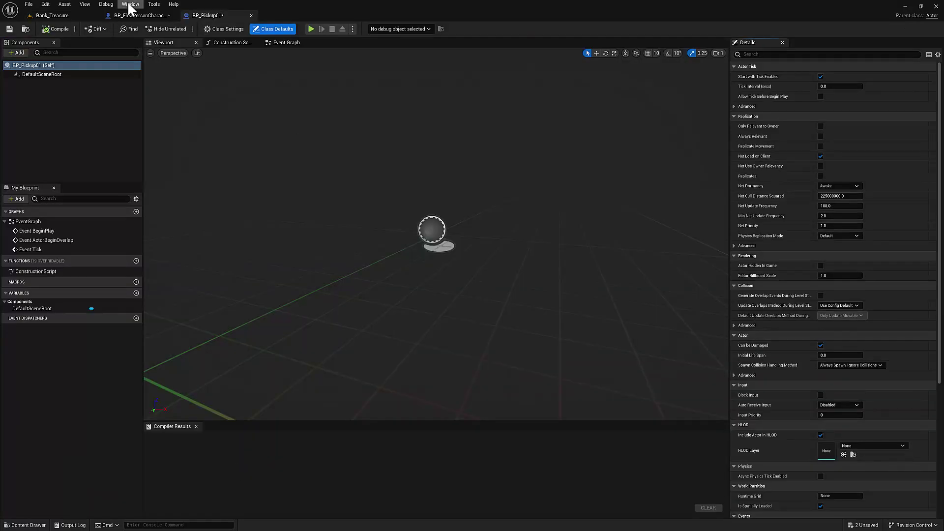
click(12, 53)
text(static)
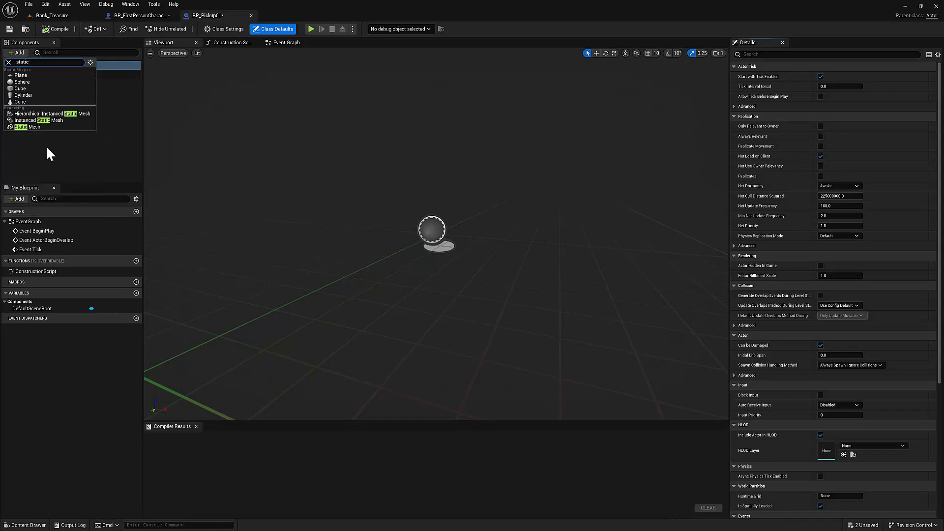
click(33, 126)
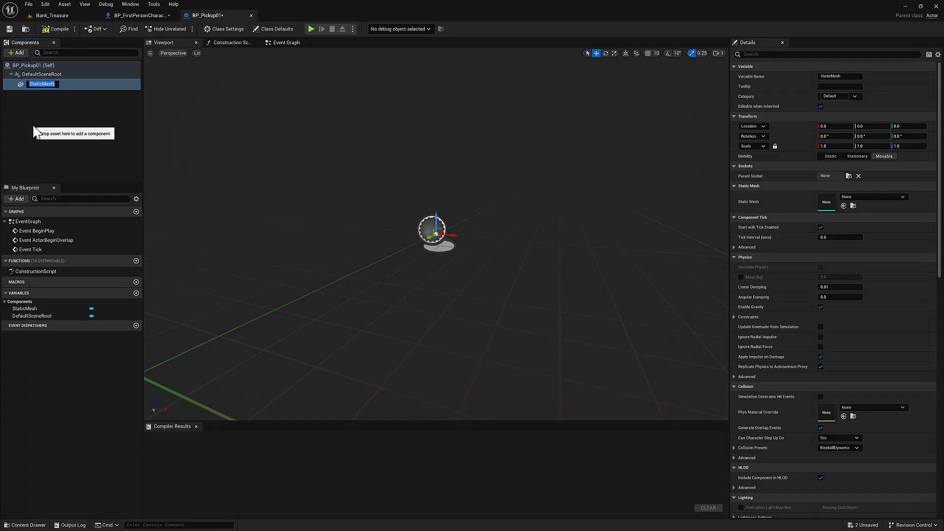
click(14, 54)
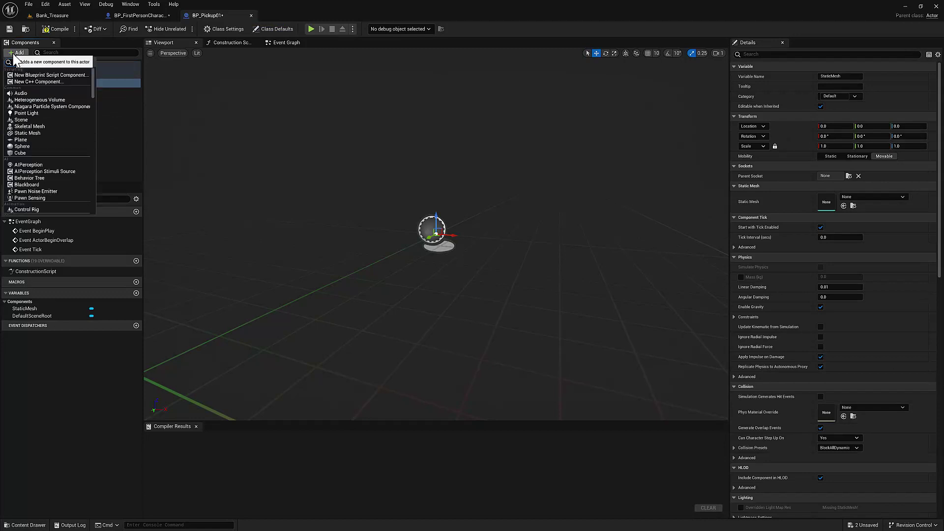
text(box)
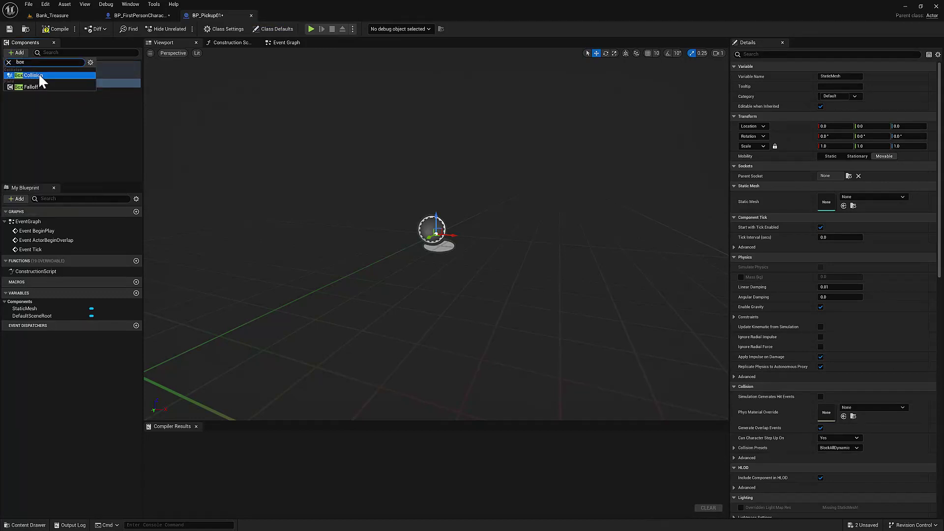
click(39, 73)
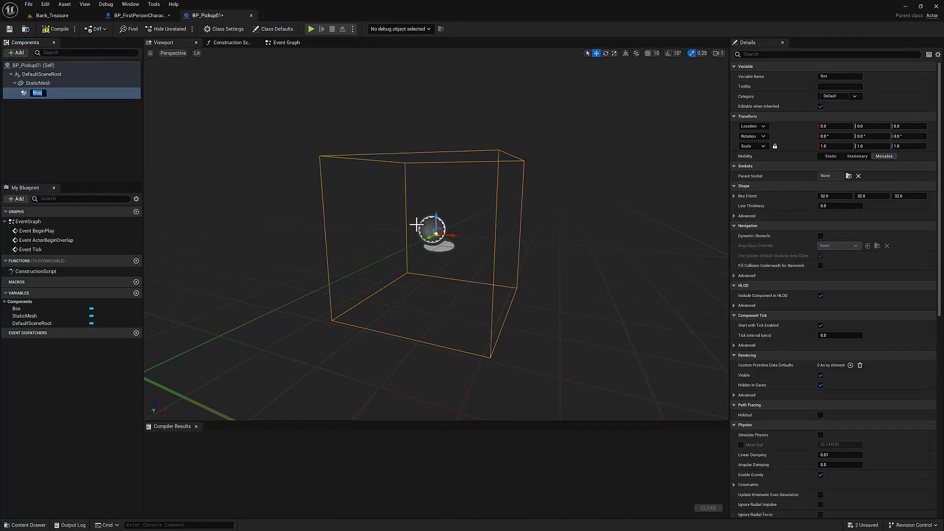
click(18, 53)
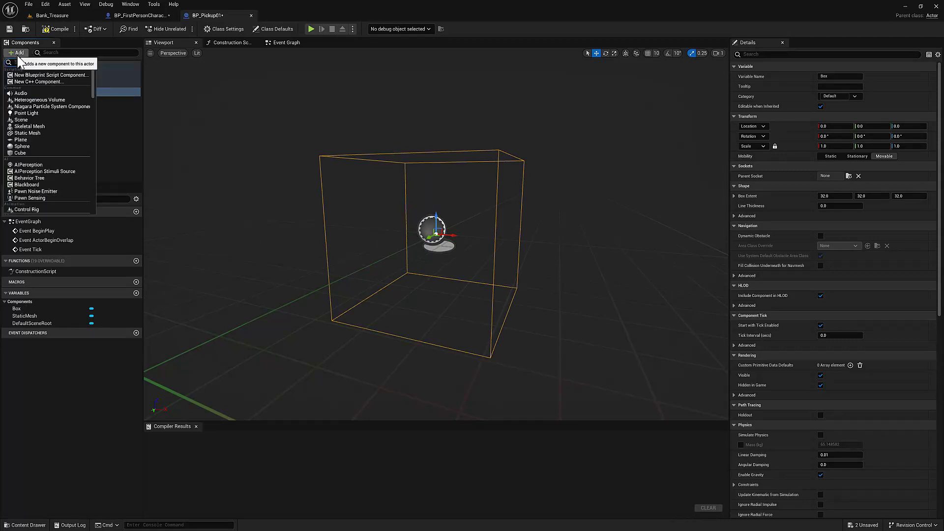
text(rotating)
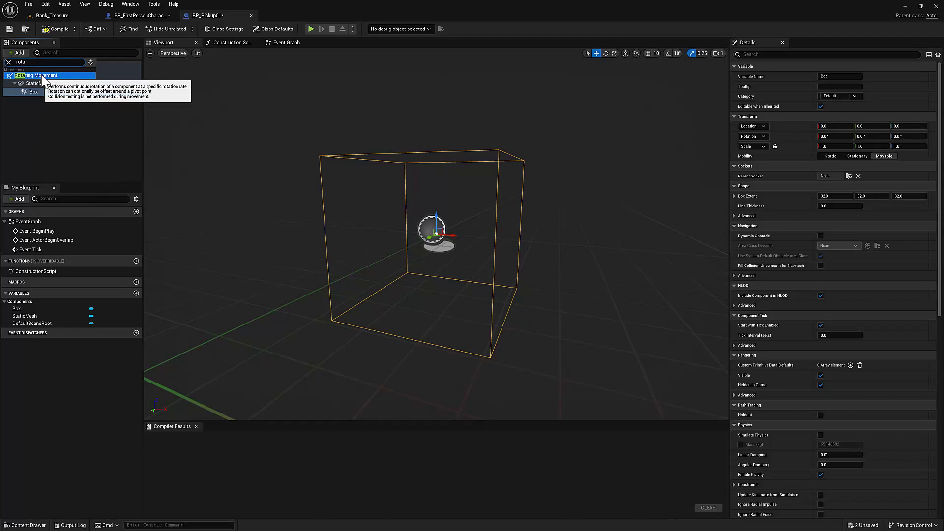
click(43, 78)
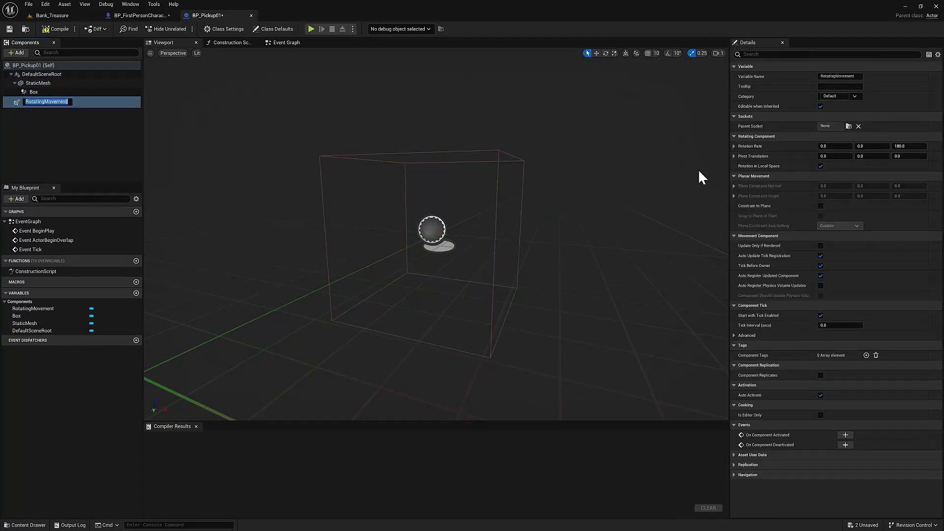
- Adjust the rotation rate around Z and set the StaticMesh to SM_Bangle_01a
click(909, 147)
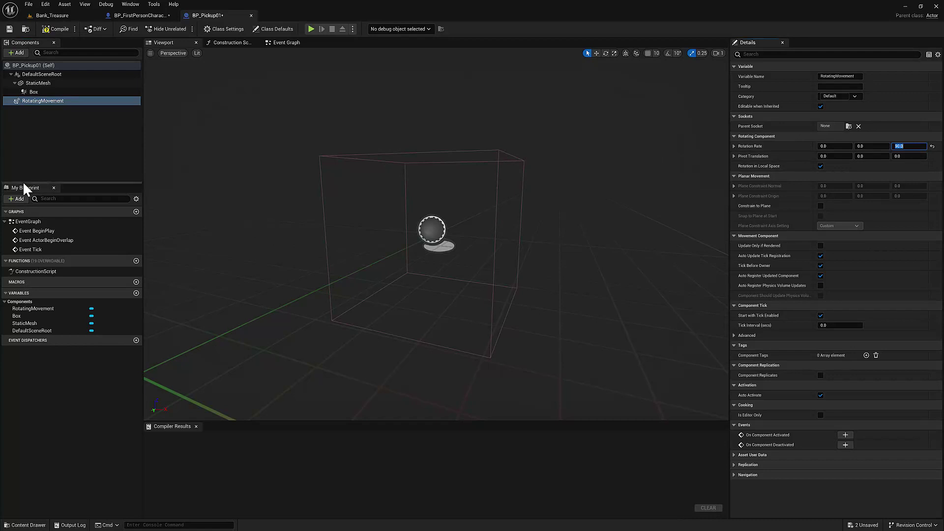
click(40, 84)
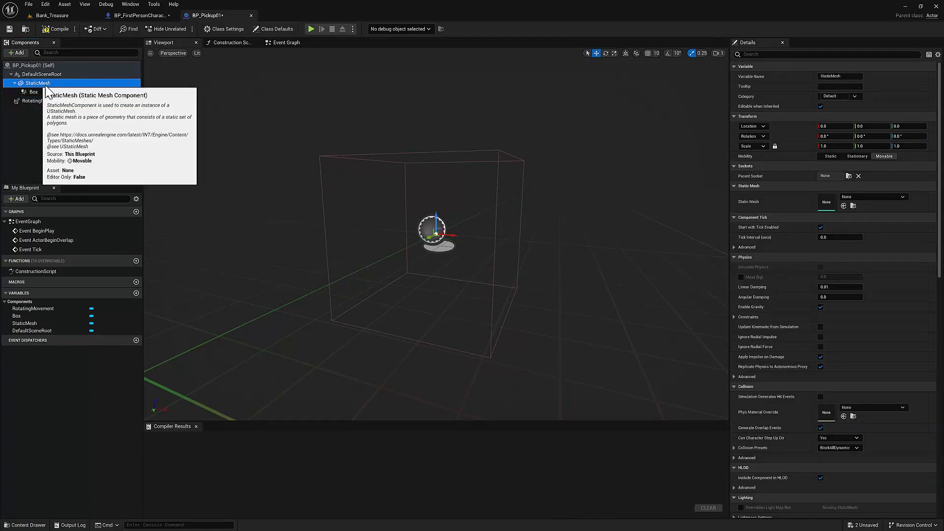
click(860, 198)
text(t)
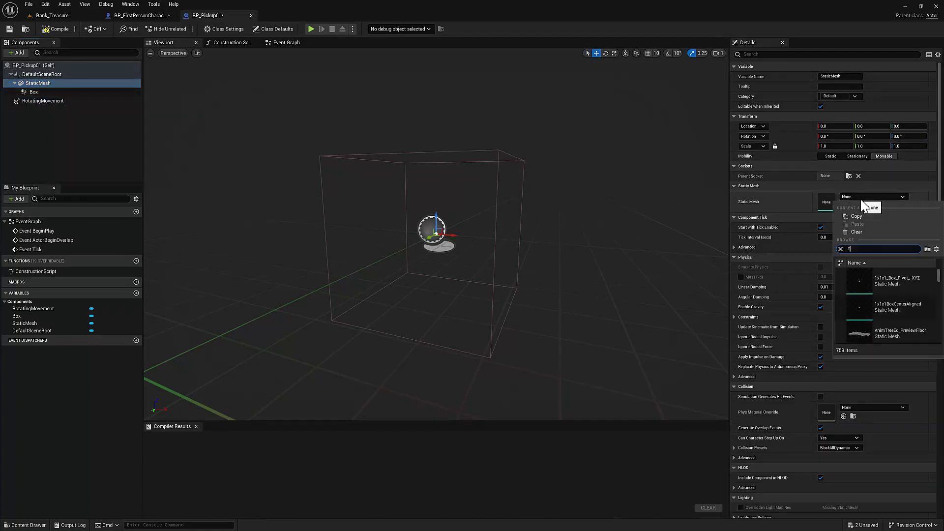
text(rea)
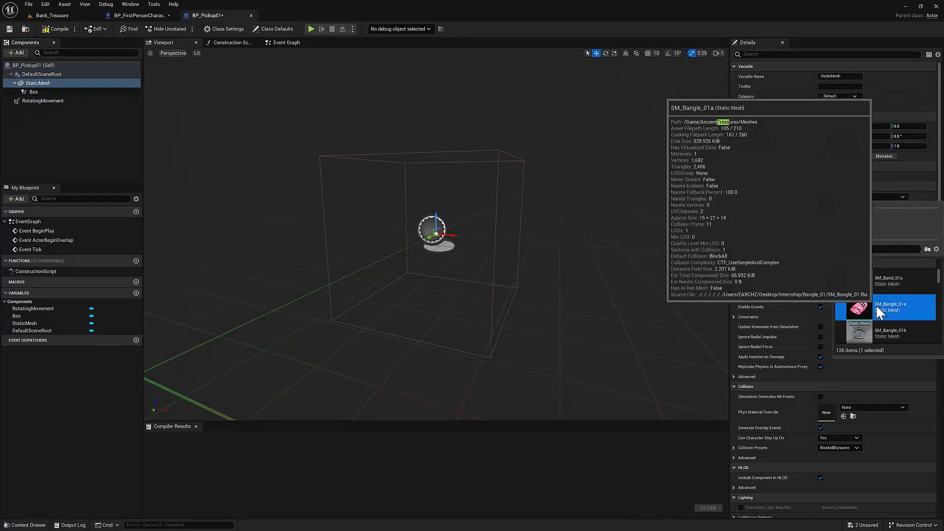
click(876, 305)
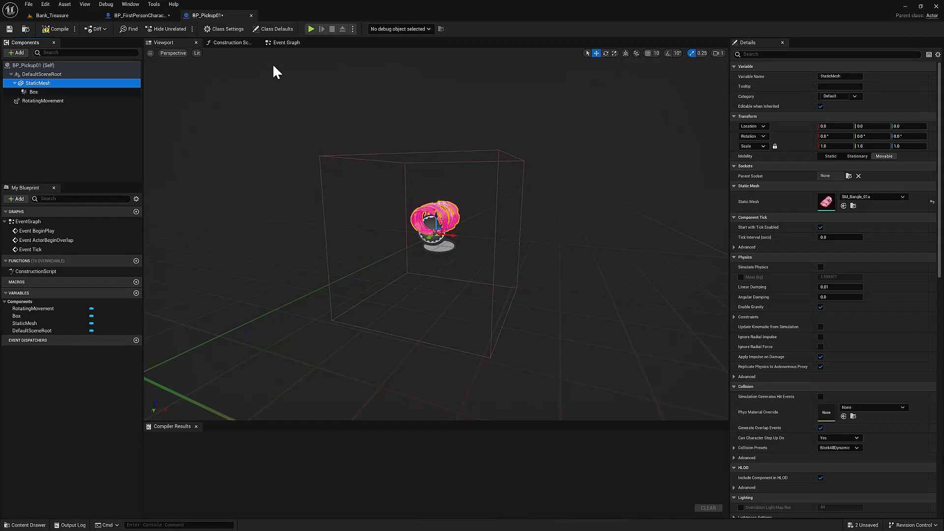
click(277, 43)
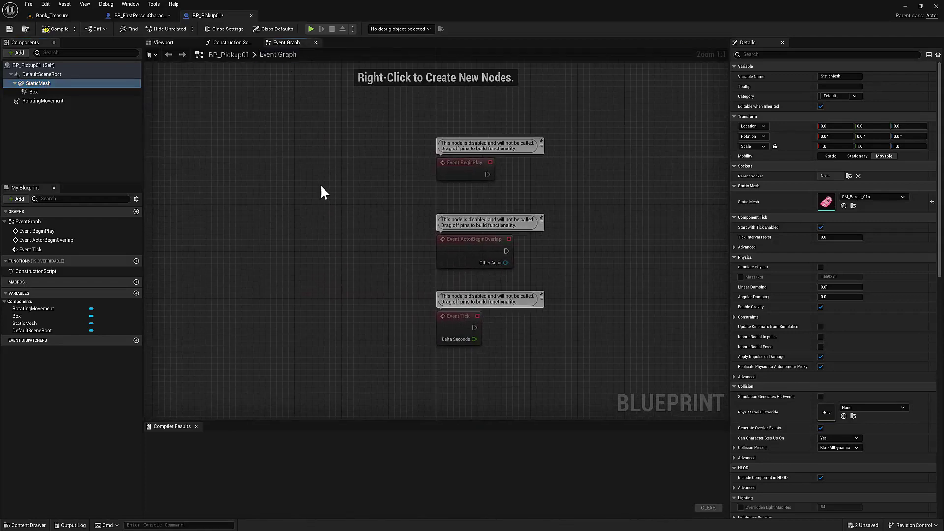
- Add the Box component's On Component Begin Overlap event
click(32, 92)
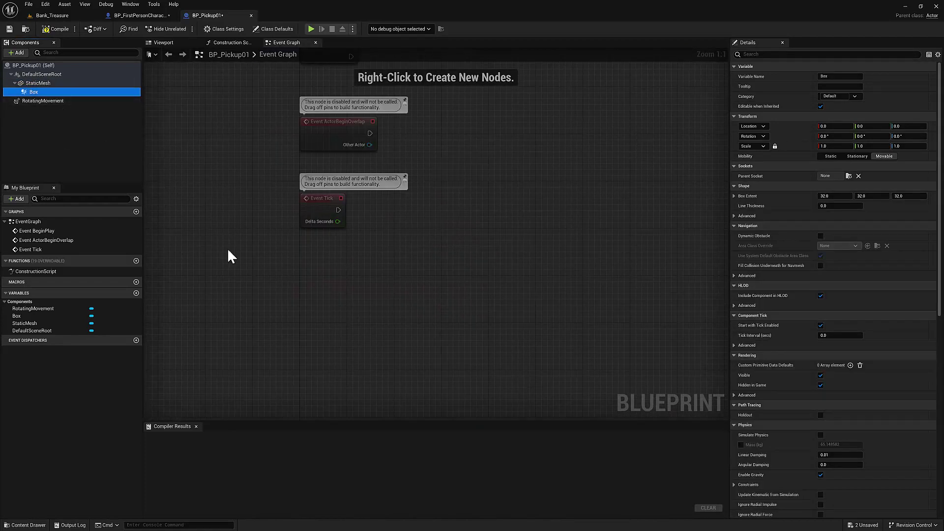
right_click(283, 265)
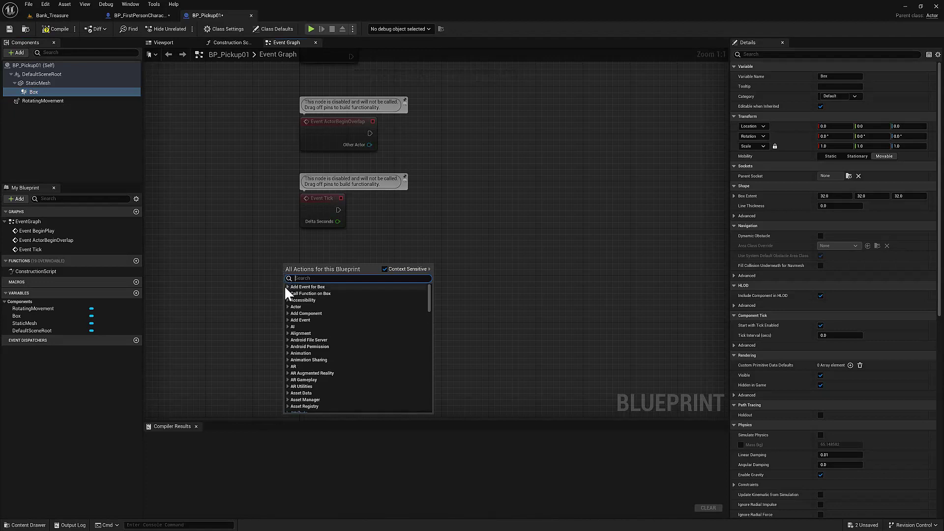
click(288, 286)
click(291, 293)
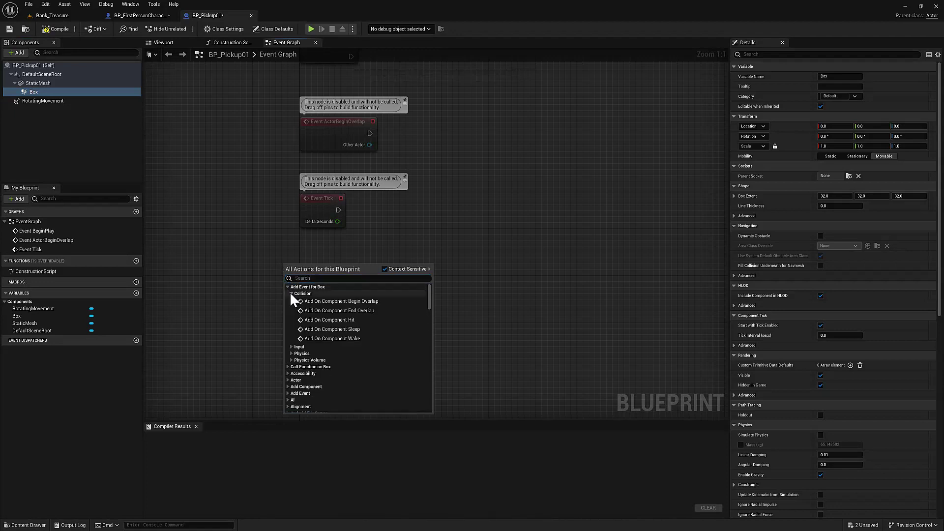
click(319, 301)
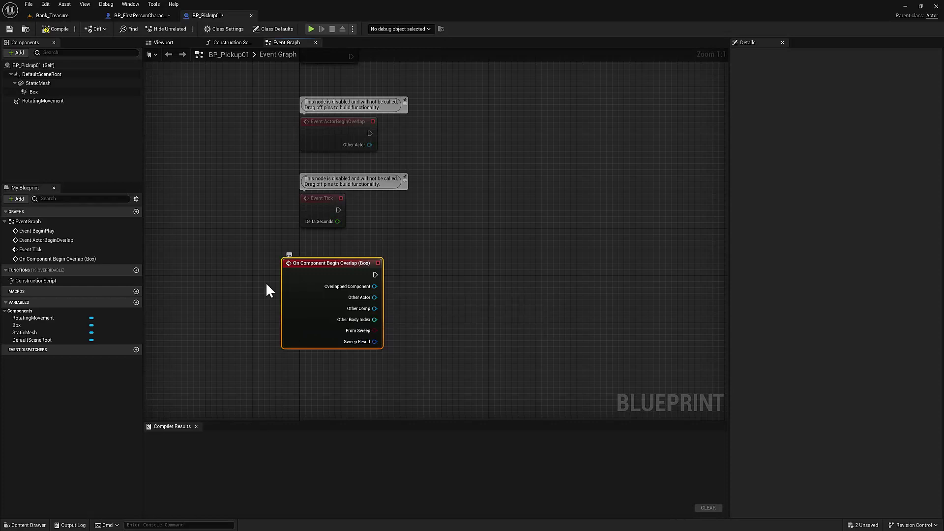
- Wire the overlap event into a Destroy Actor node
right_click(414, 288)
text(destroy)
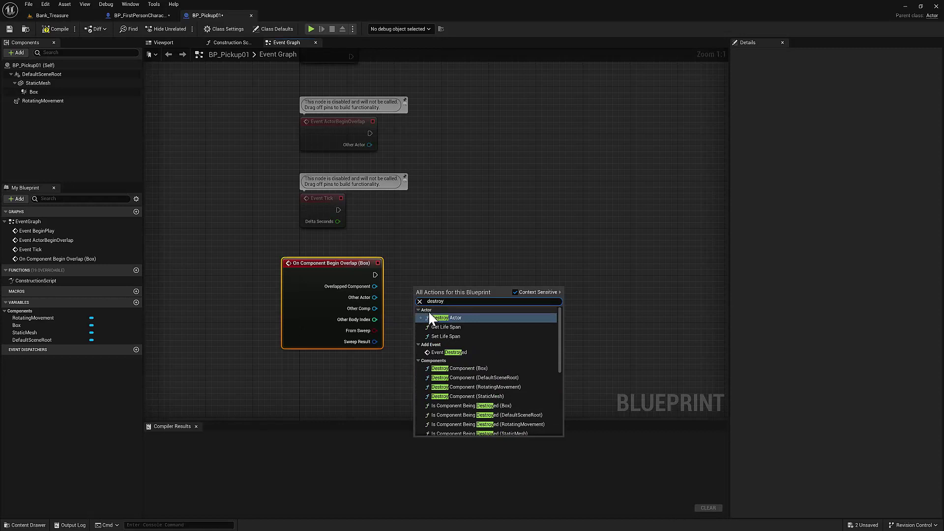
click(452, 318)
drag(444, 287, 457, 269)
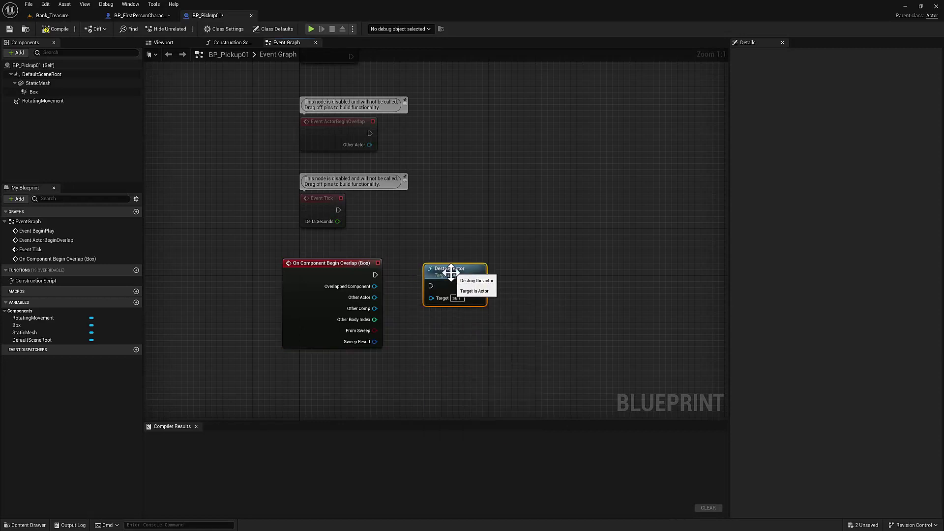
drag(376, 275, 430, 254)
- Cast the Other Actor to BP_FirstPersonCharacter, running after Destroy Actor
drag(375, 297, 518, 276)
text(cast to)
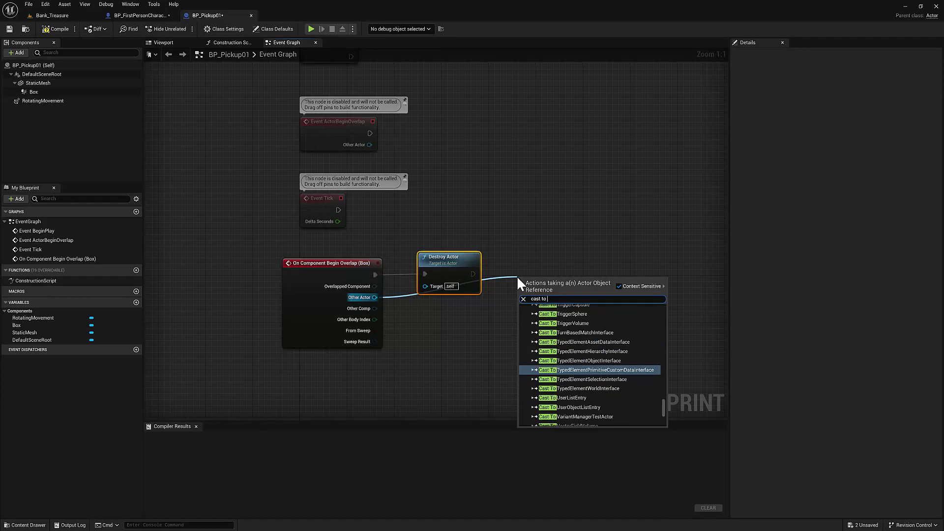
text(bp)
key(Return)
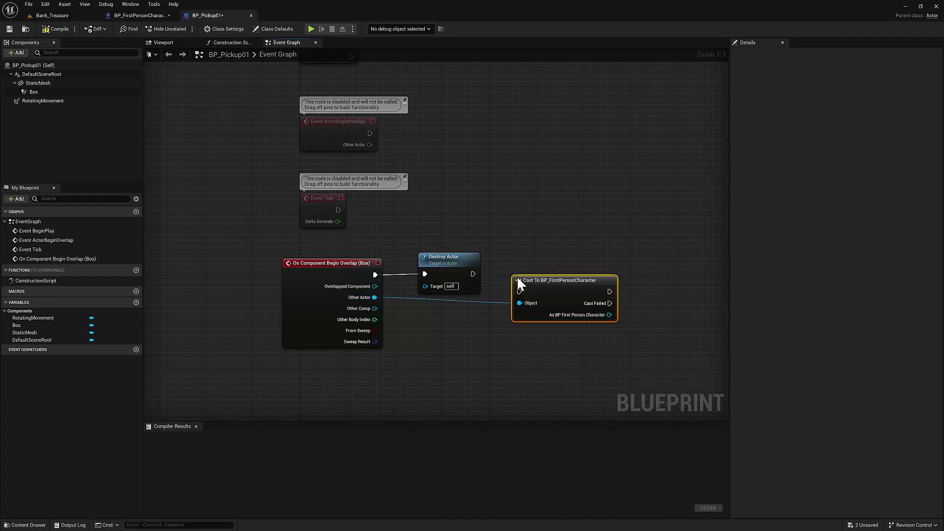
drag(540, 280, 546, 268)
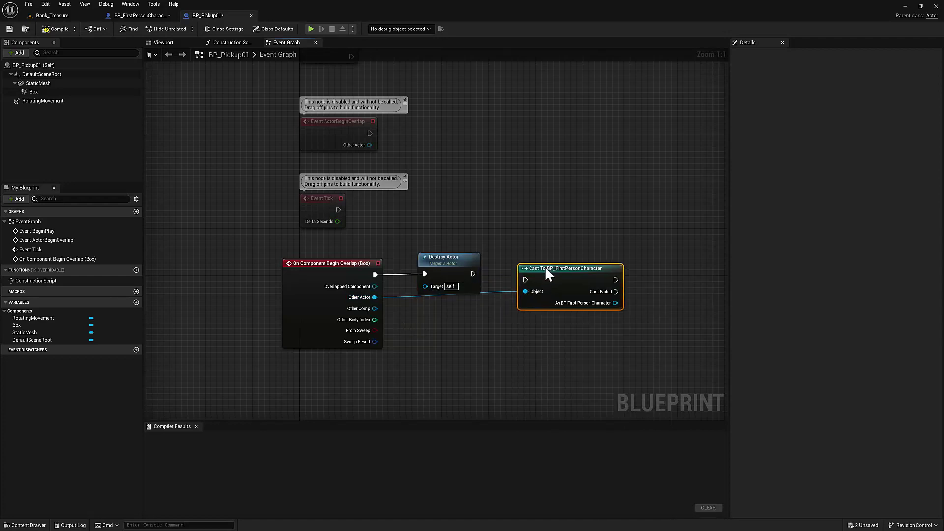
drag(472, 274, 535, 263)
right_drag(545, 329, 447, 343)
- Call Add Points on the cast first-person character
drag(518, 311, 553, 272)
text(add poin)
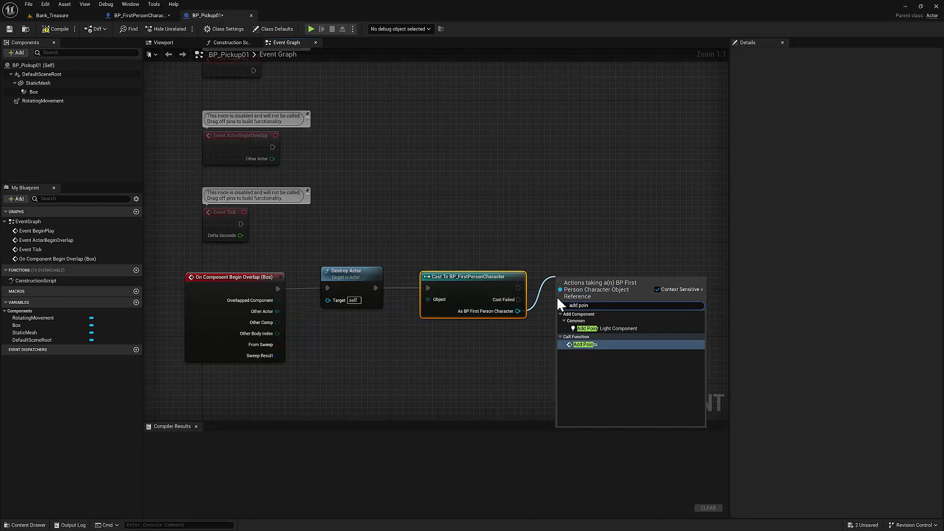
click(586, 344)
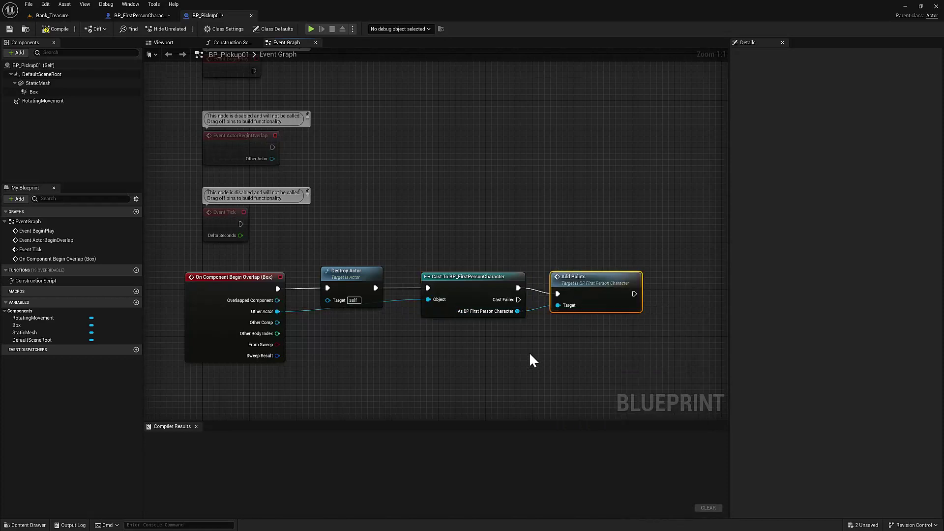
- Add a Play Sound 2D node using the coin-drop sound, wired after Add Points
right_drag(529, 352, 393, 347)
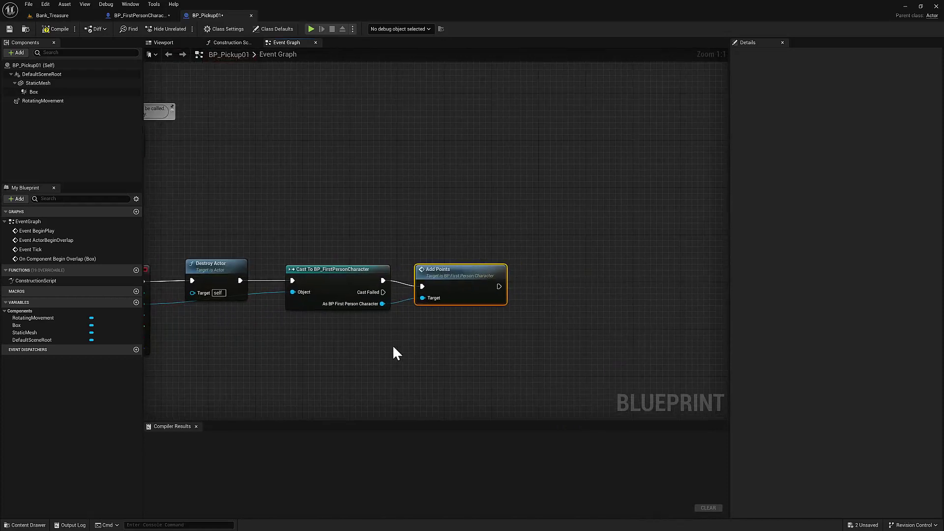
right_click(540, 296)
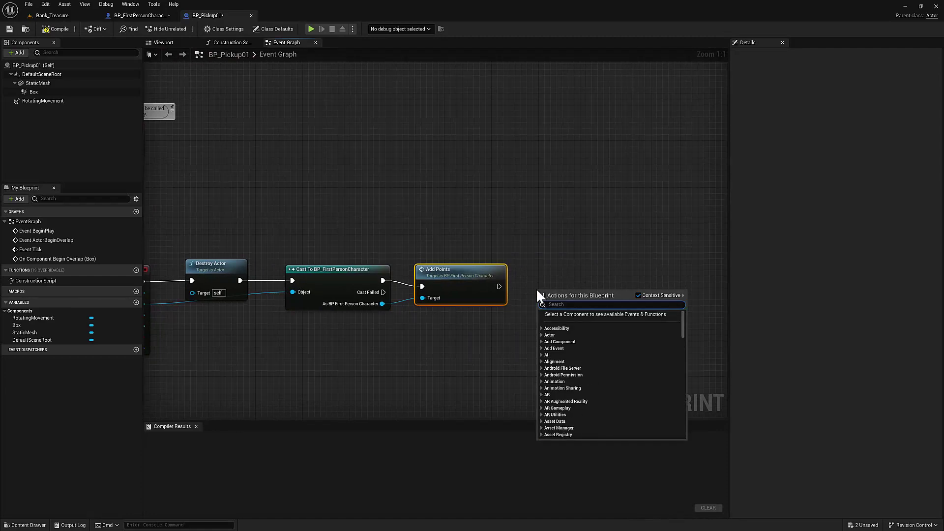
text(play soun)
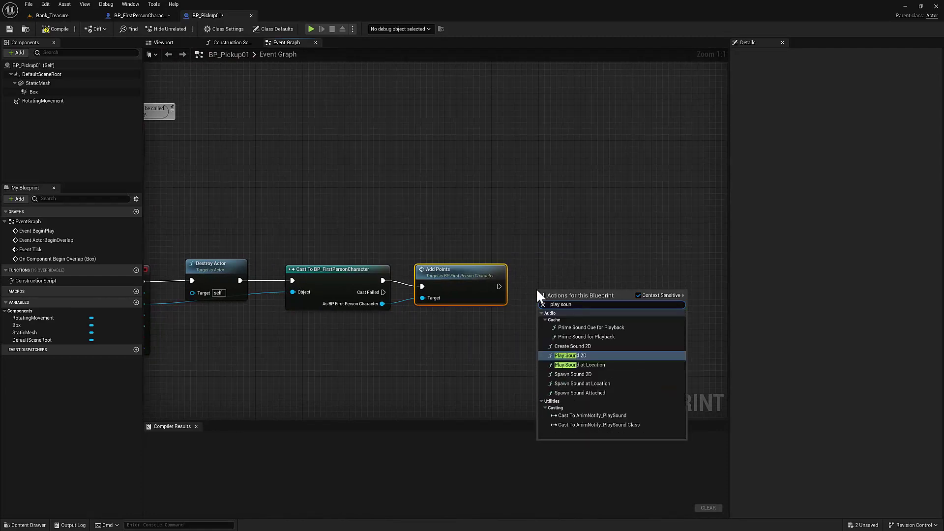
click(571, 355)
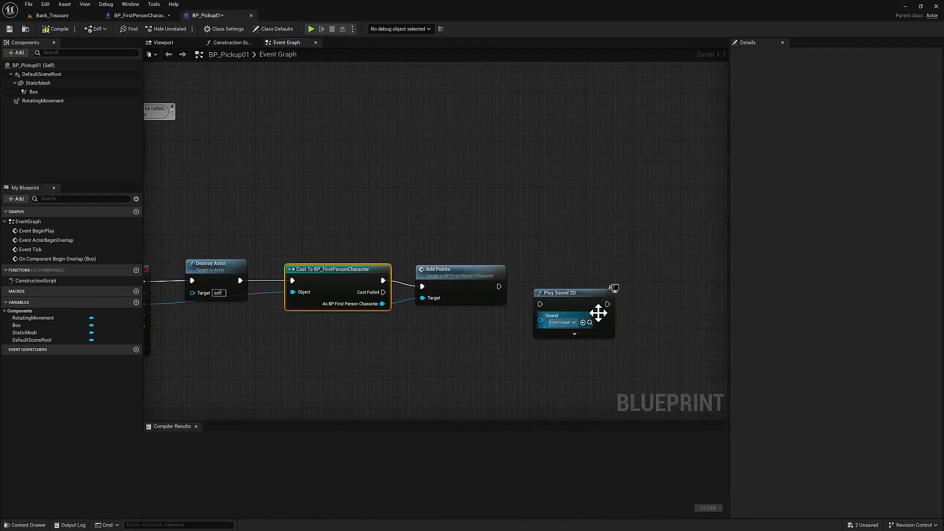
click(562, 323)
text(coin)
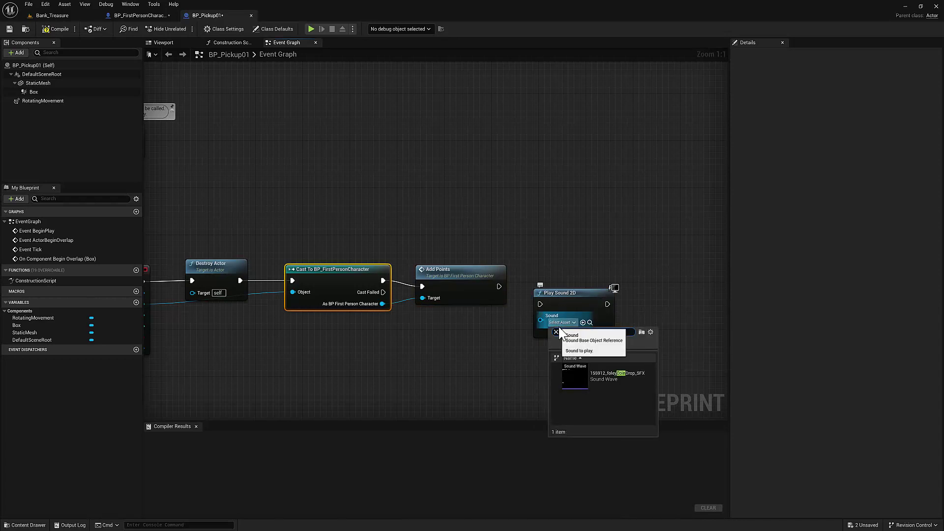
click(582, 386)
drag(567, 291, 567, 262)
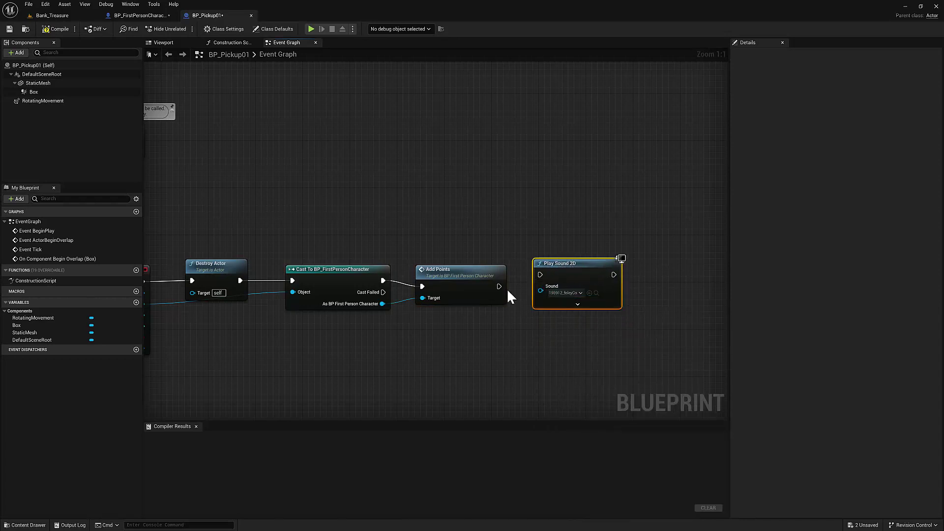
drag(499, 286, 540, 275)
- Align the pickup logic nodes, compile BP_Pickup01, and return to Bank_Treasure
scroll(522, 329, down, 2)
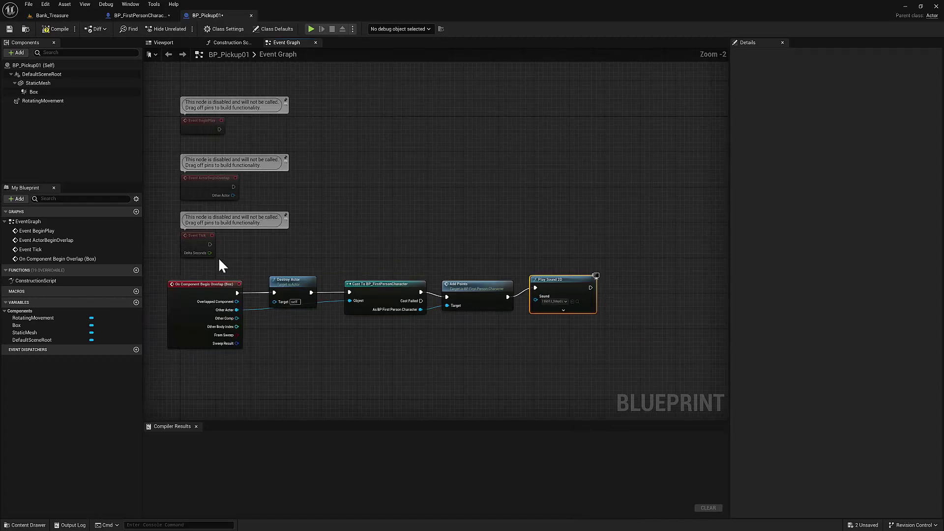
drag(255, 270, 620, 327)
key(shift+w)
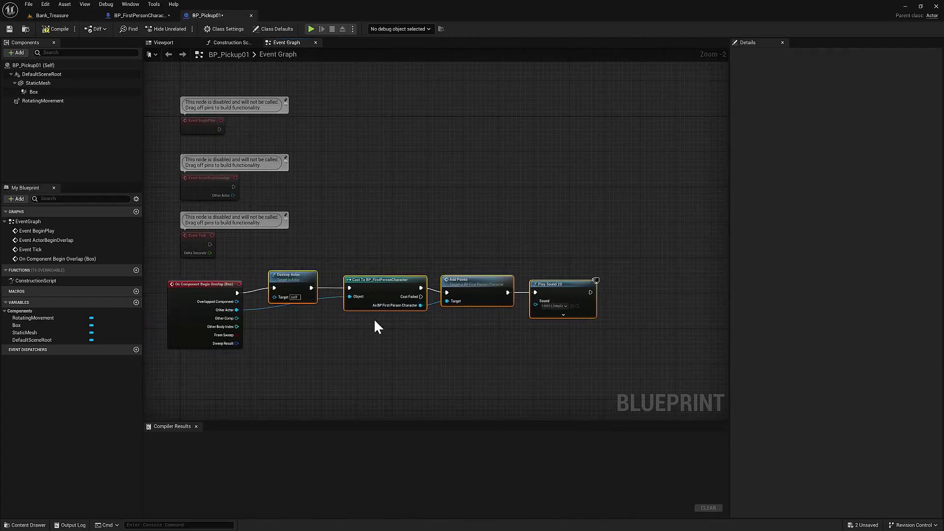
right_drag(266, 349, 378, 344)
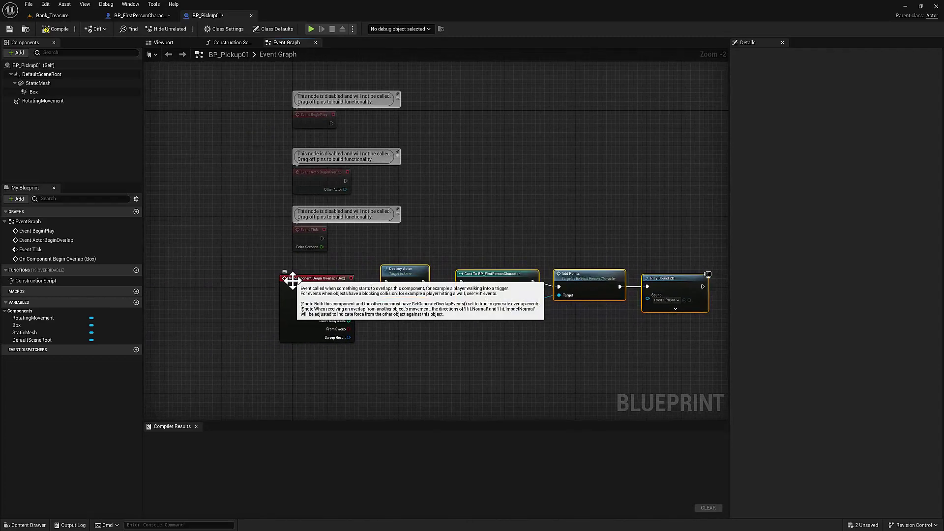
click(49, 29)
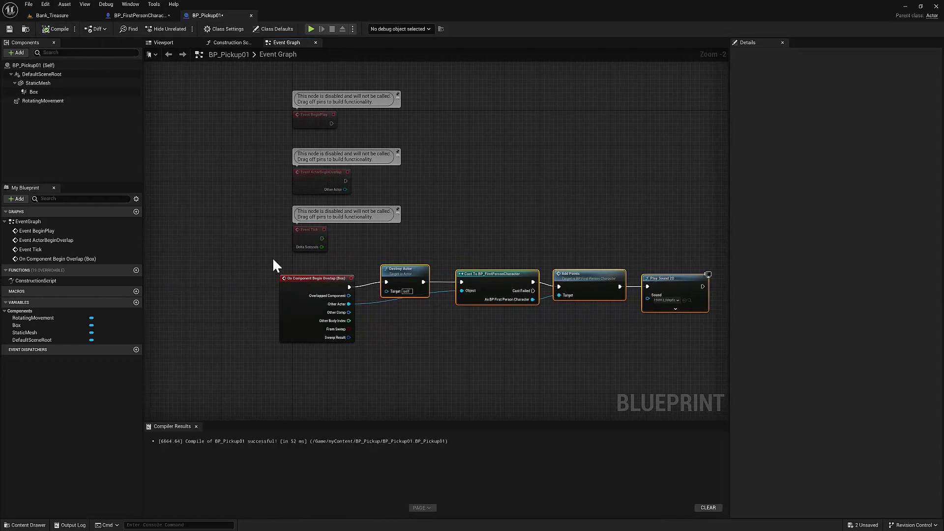
click(47, 15)
- Drop a BP_Pickup01 on the lobby floor near the glass office and playtest it
drag(221, 465, 356, 290)
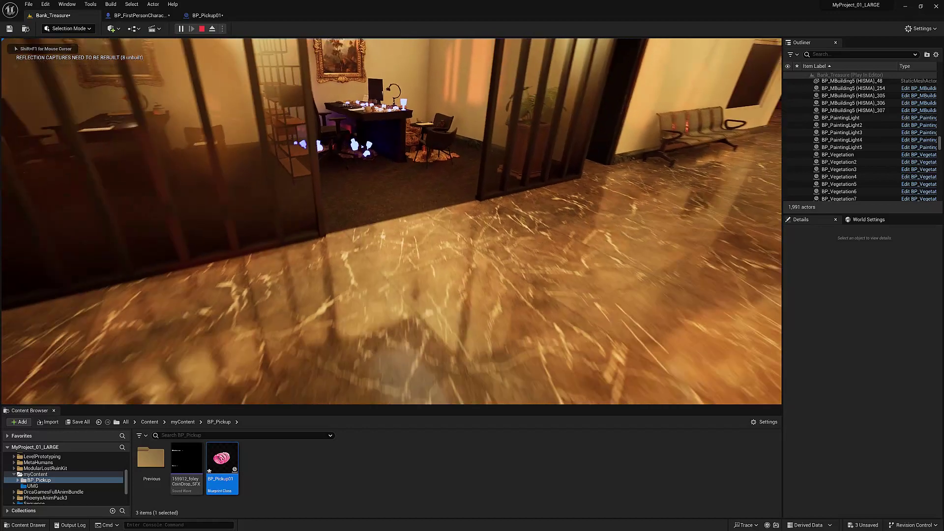
key(Escape)
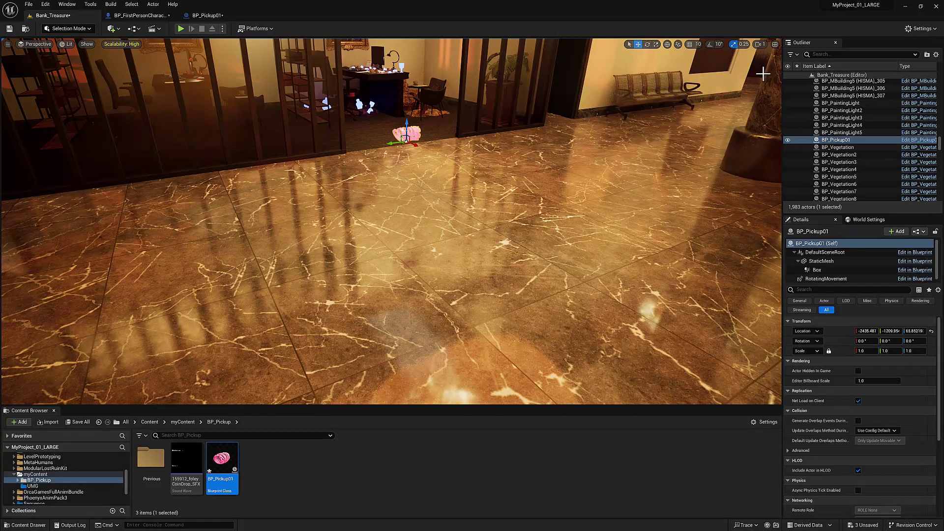
click(27, 486)
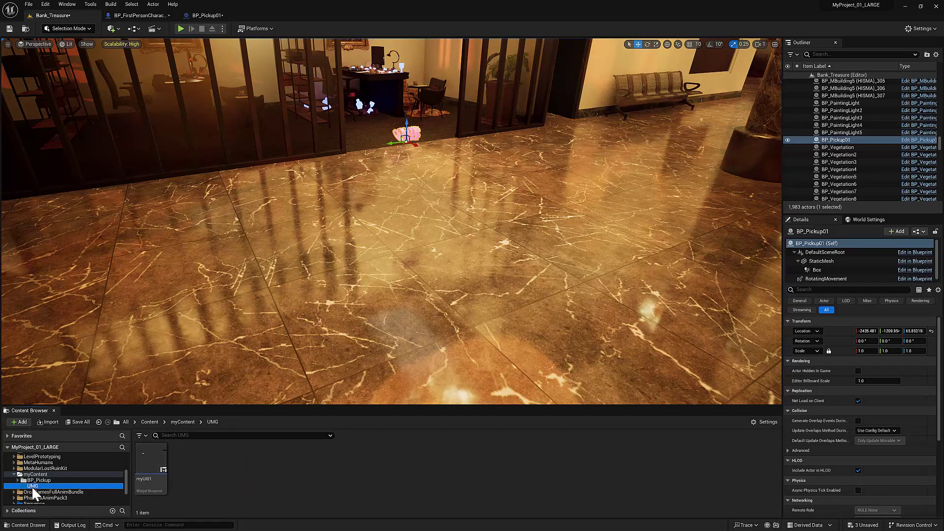
- Create a User Widget-based Widget Blueprint UMG02 and open it in the designer
right_click(181, 461)
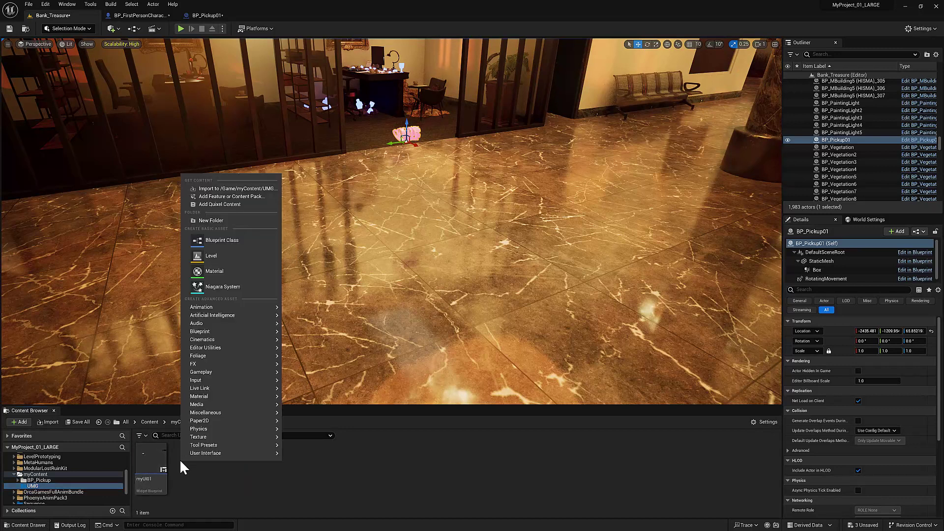
mouse_move(207, 454)
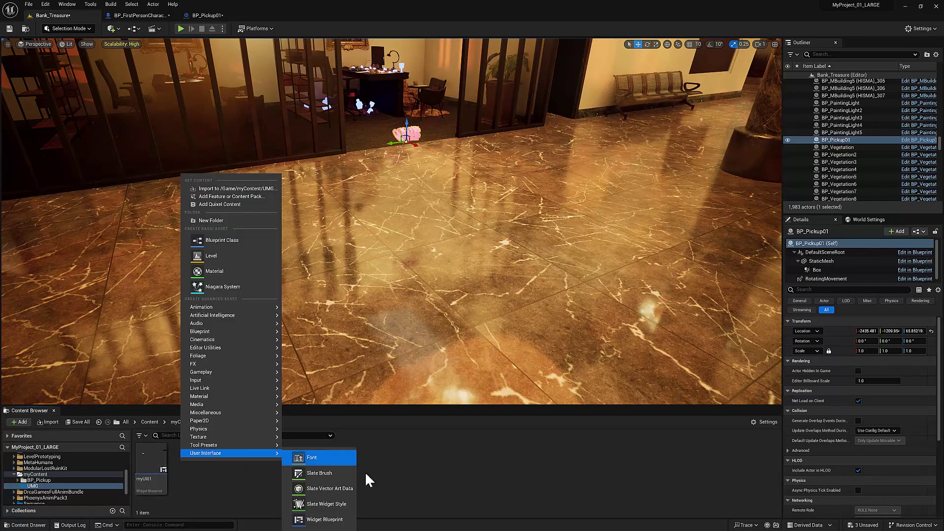
click(335, 520)
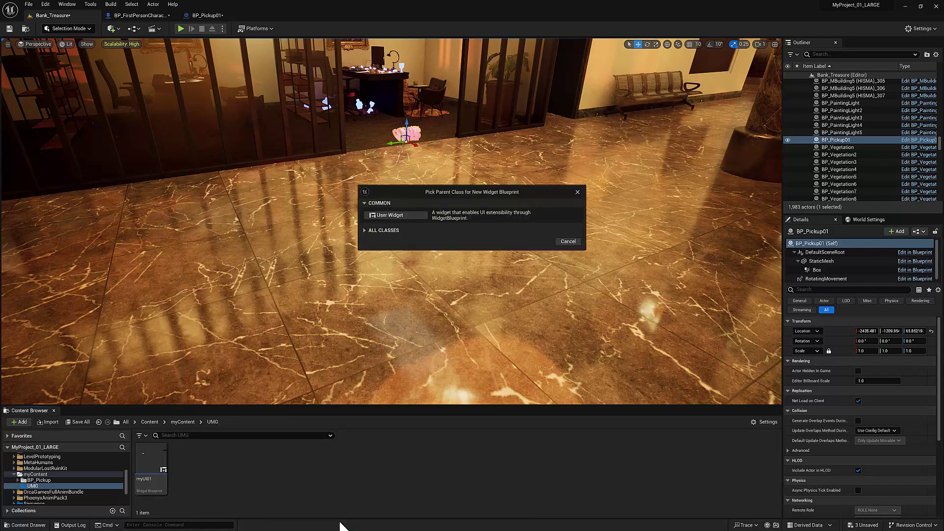
click(394, 216)
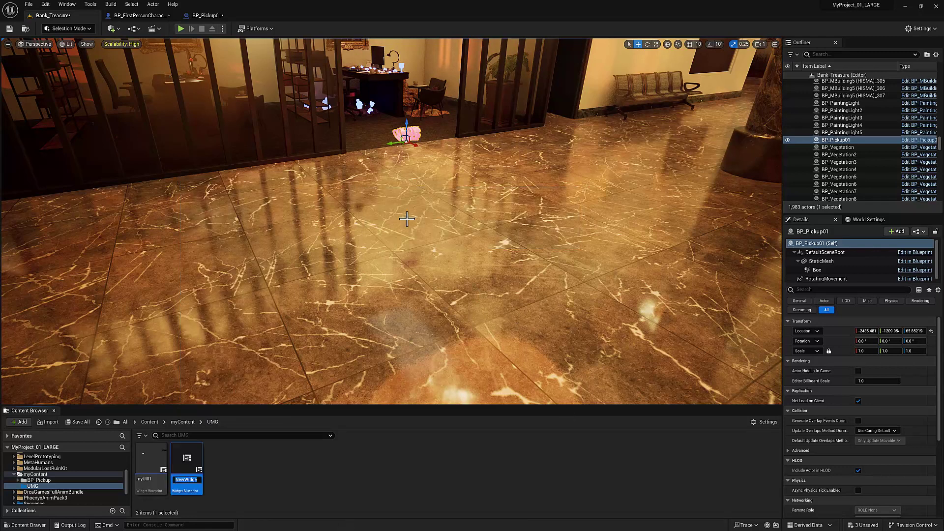
text(UMG02)
key(Return)
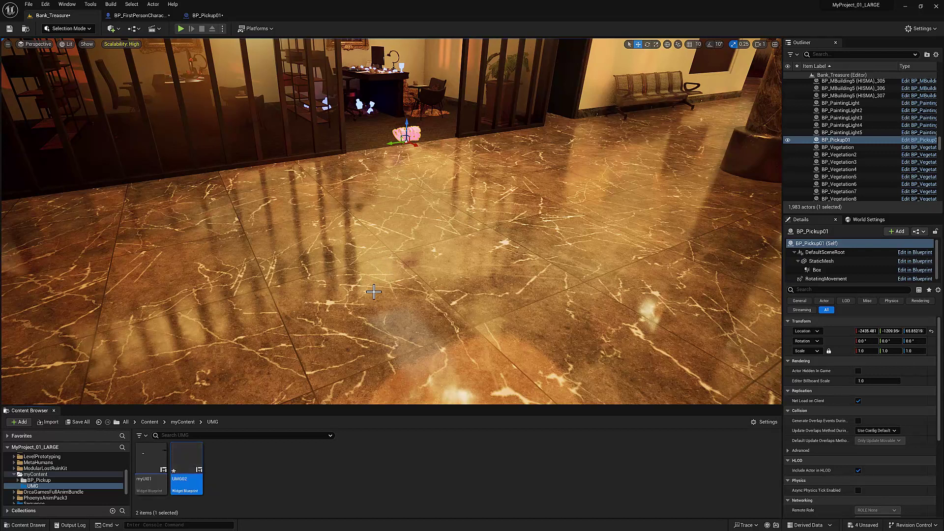
double_click(175, 451)
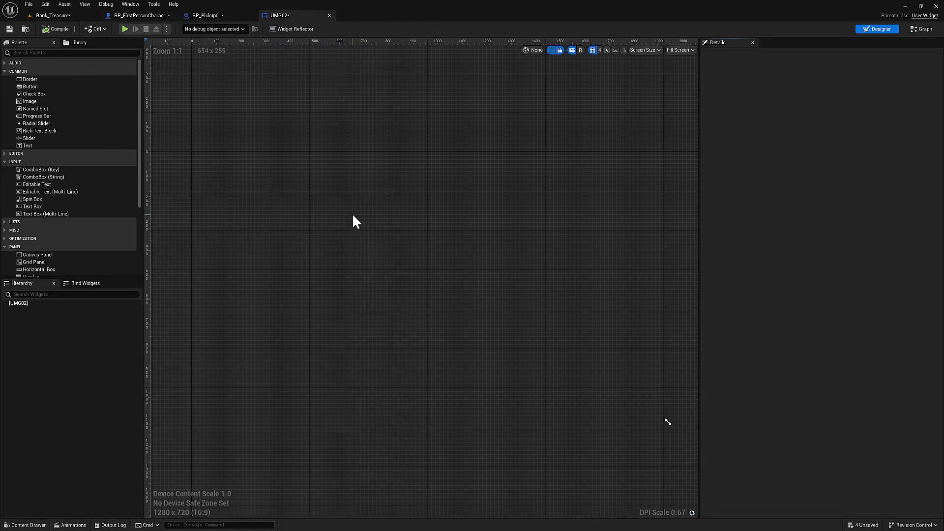
- In the widget's graph, cast Get Player Character to BP_FirstPersonCharacter
click(926, 30)
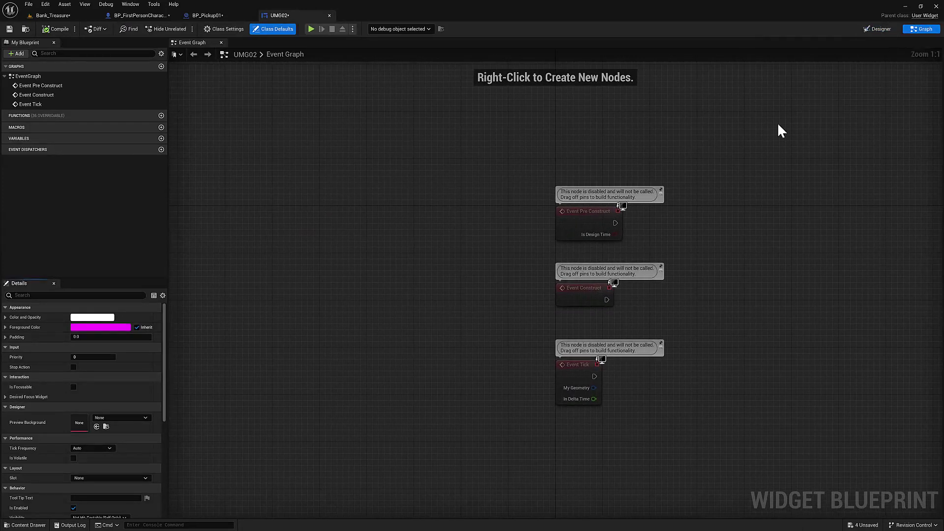
right_drag(729, 215, 500, 195)
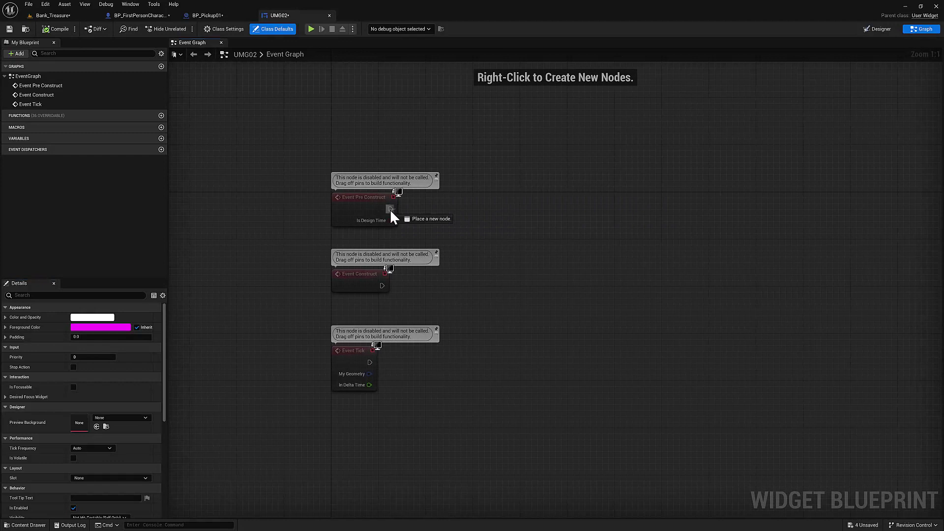
right_click(453, 209)
text(character)
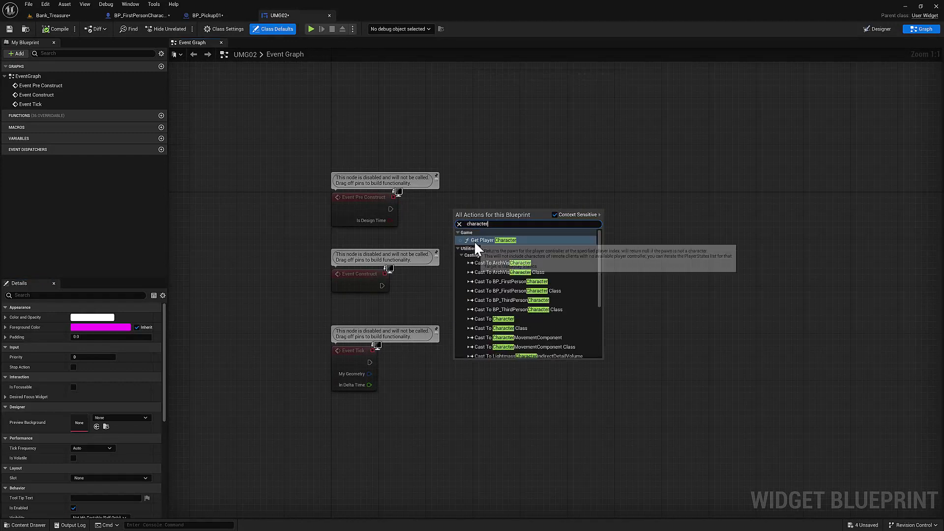
click(487, 240)
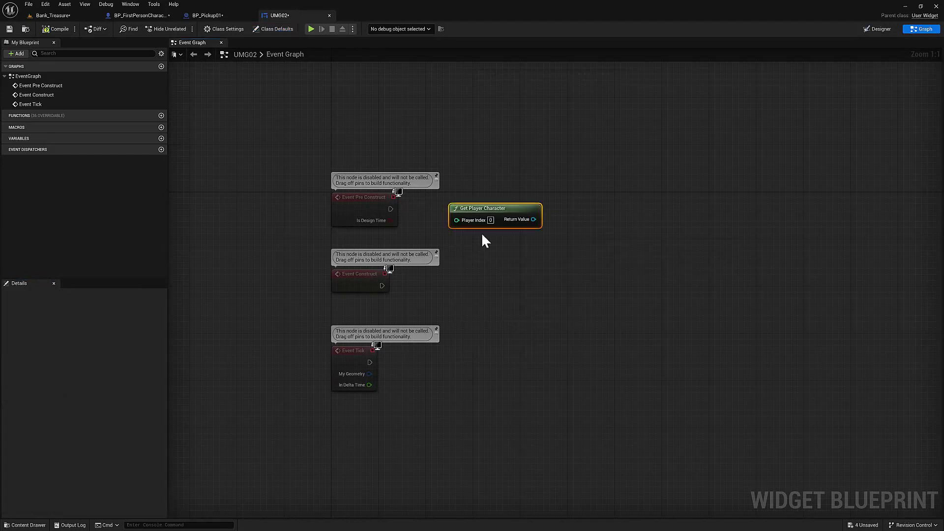
drag(533, 219, 587, 183)
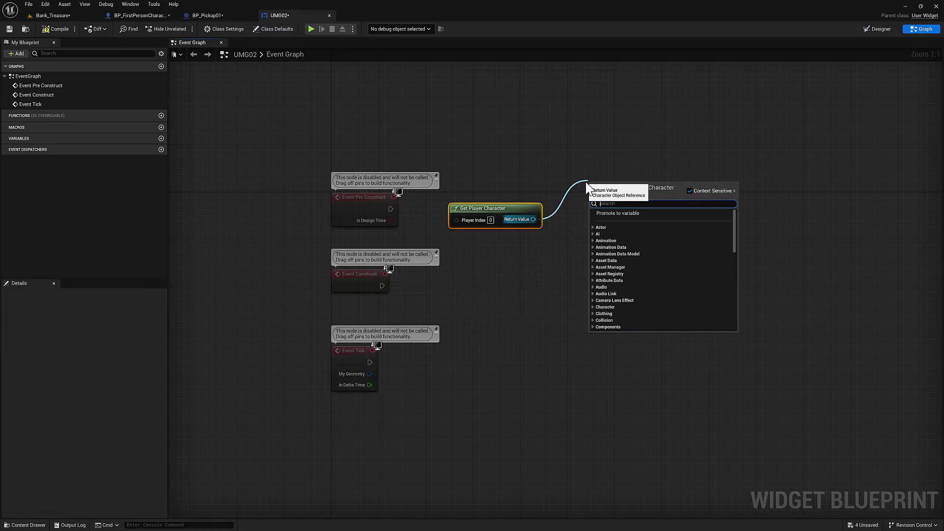
text(first)
key(Return)
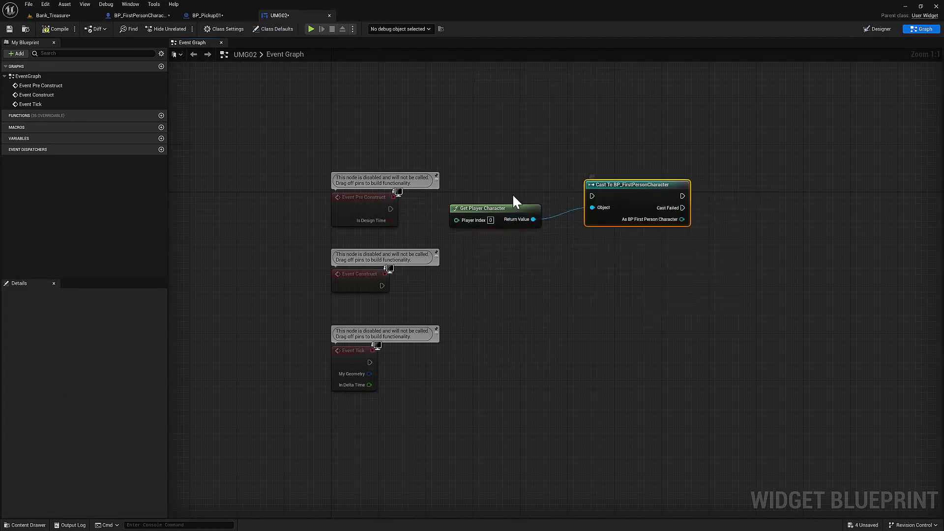
- Promote the cast result to VAR_Character, trigger it from Event Pre Construct, and compile
right_click(682, 219)
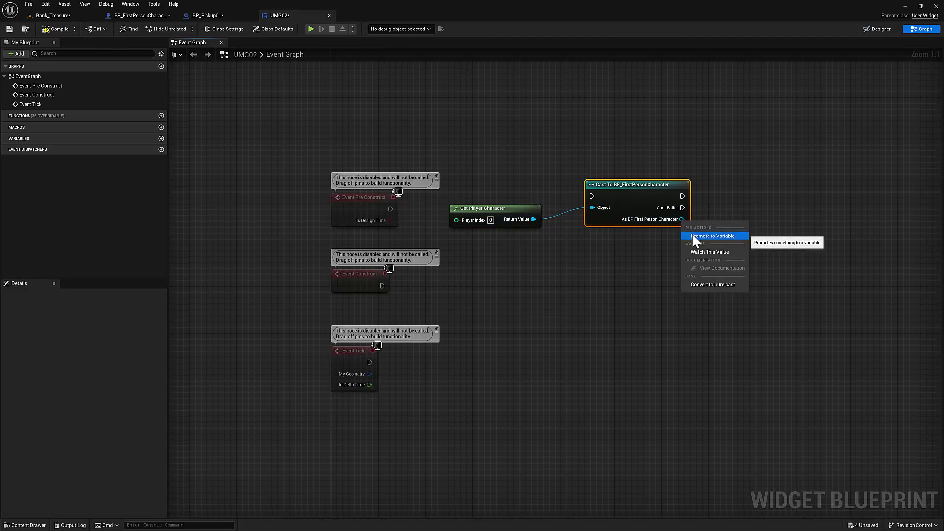
click(693, 236)
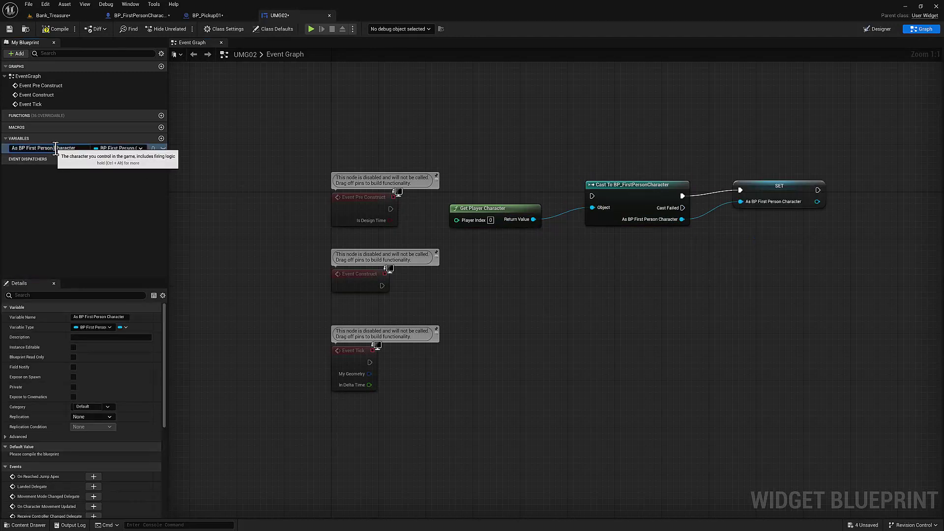
drag(53, 148, 2, 150)
text(V)
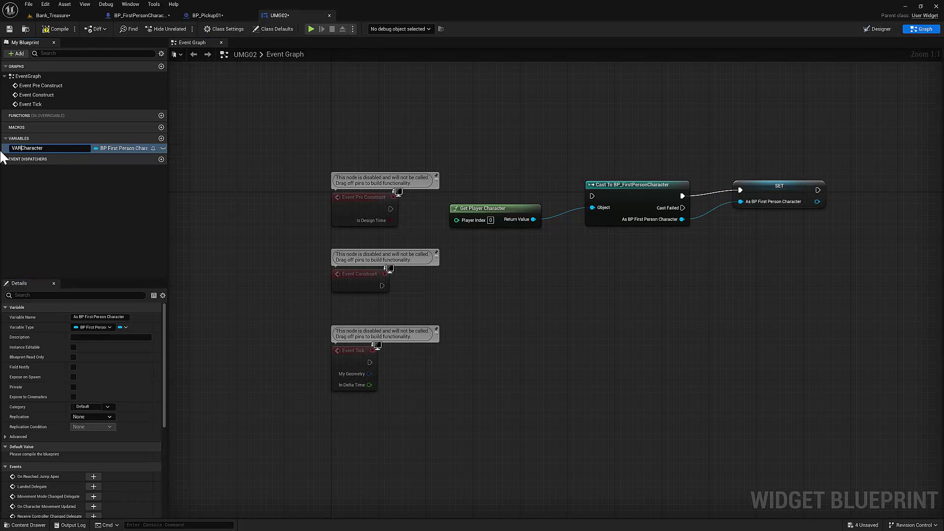
text(AR_)
key(Return)
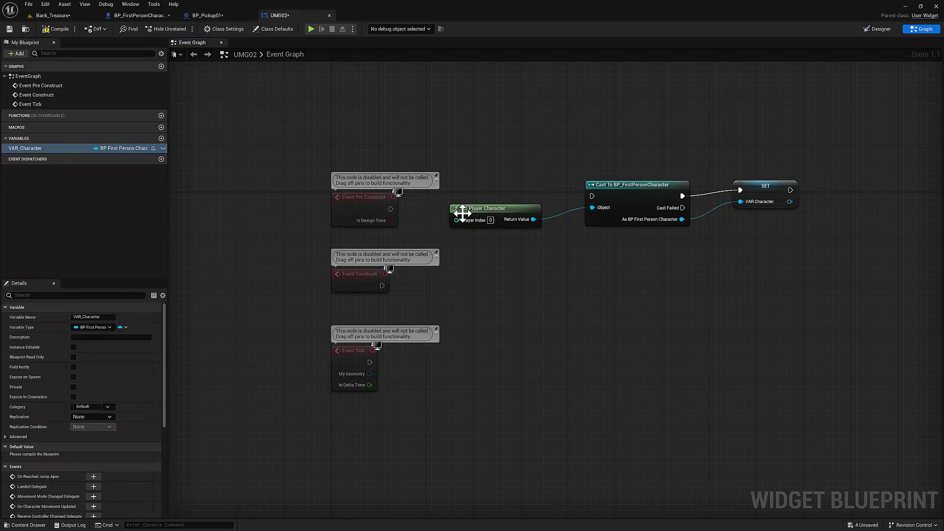
drag(391, 209, 592, 197)
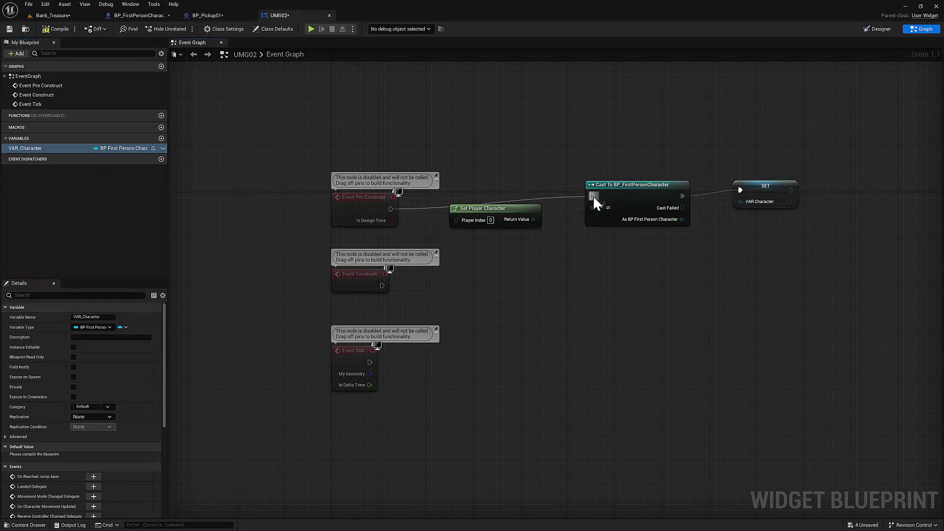
click(58, 30)
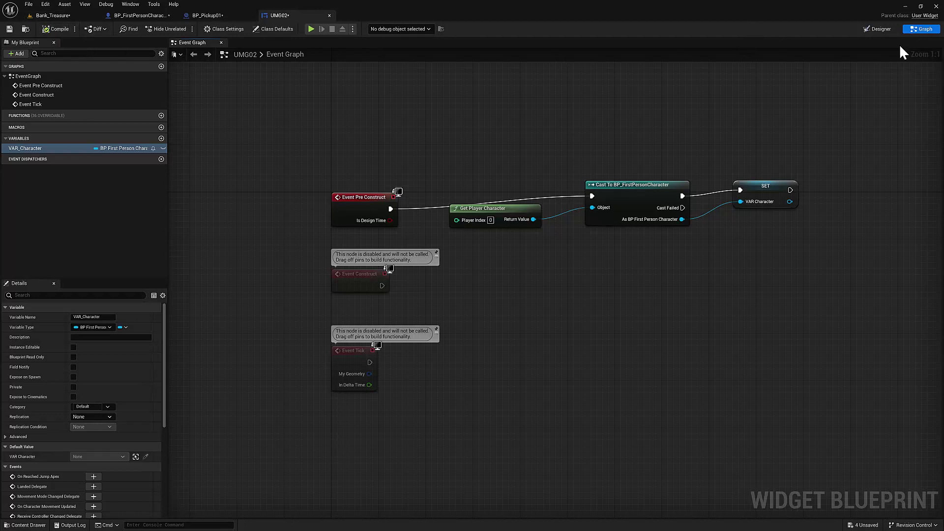
click(881, 28)
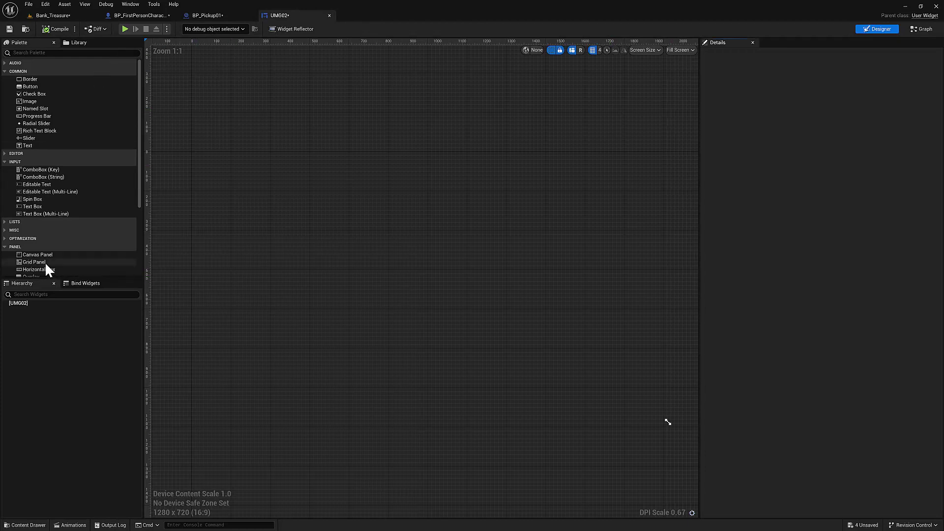
- Make a Canvas Panel the root of UMG02 and place a Horizontal Box inside it
drag(42, 255, 27, 303)
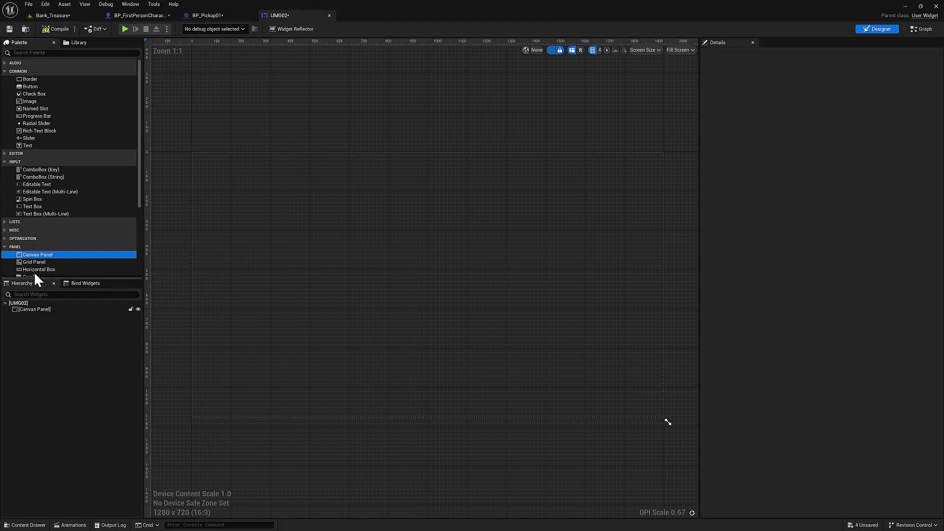
scroll(44, 255, down, 3)
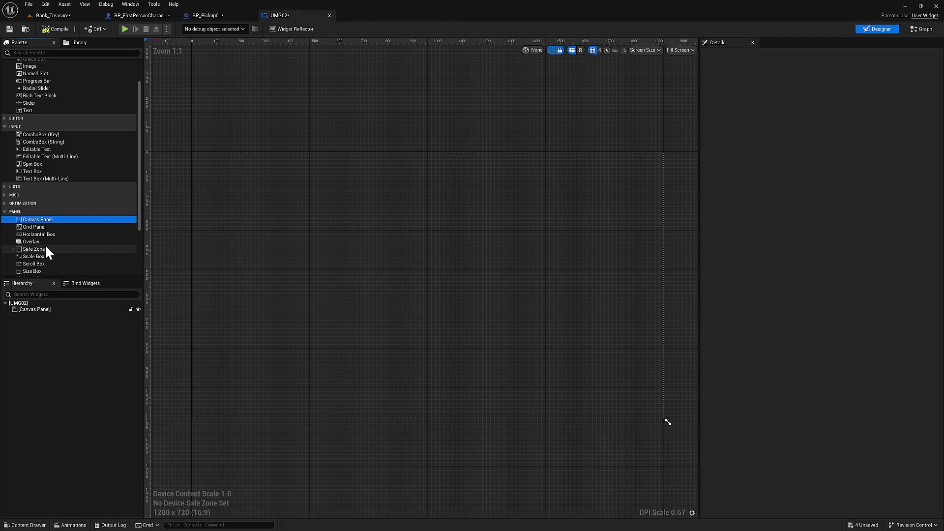
drag(42, 234, 25, 314)
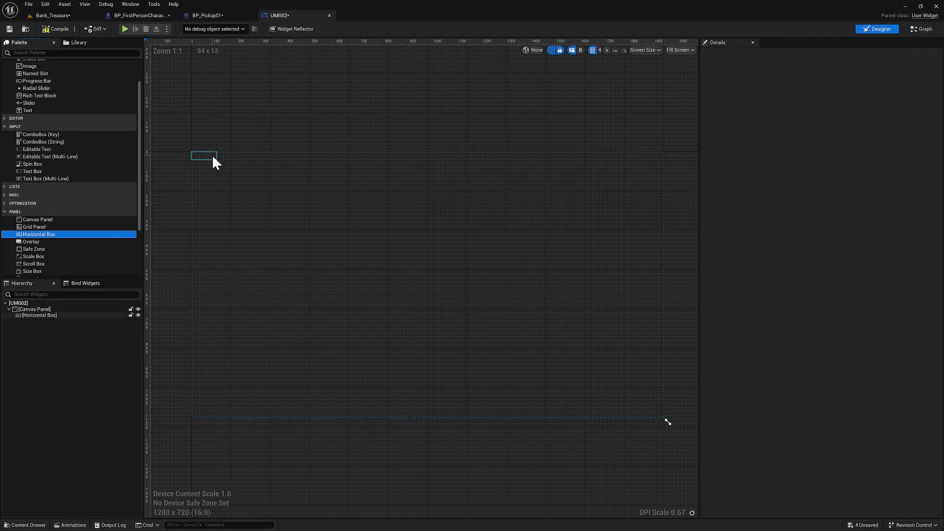
- Add two editable text boxes, EditableTextBox_30 and EditableTextBox_89, into the Horizontal Box
scroll(94, 217, up, 2)
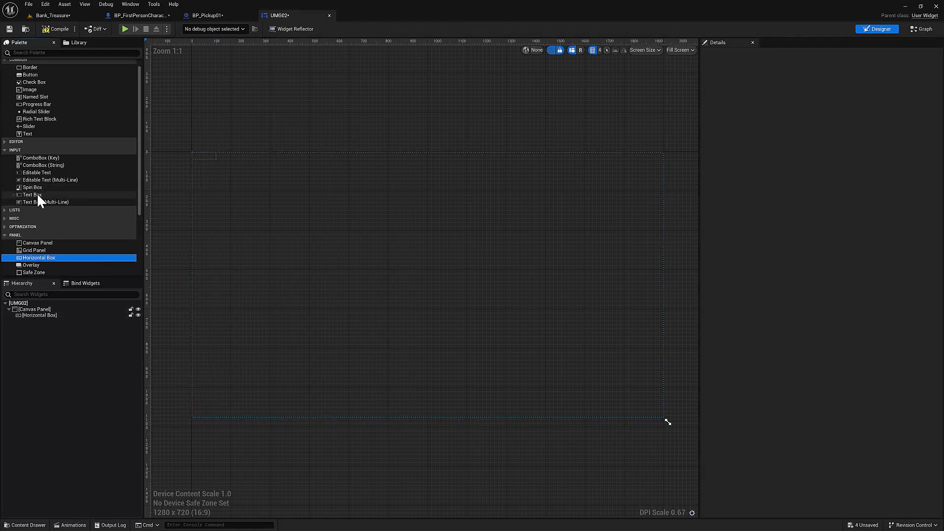
drag(37, 195, 46, 315)
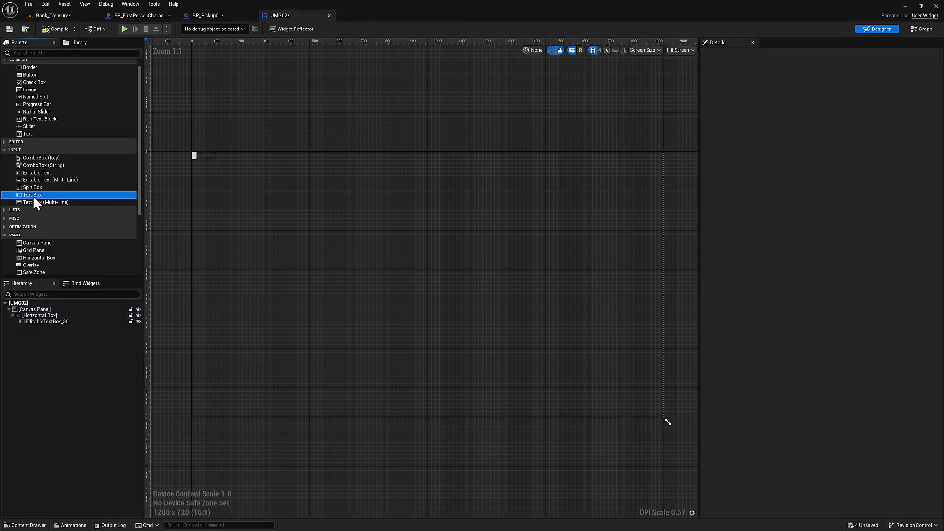
drag(34, 196, 41, 243)
drag(48, 330, 47, 315)
click(207, 155)
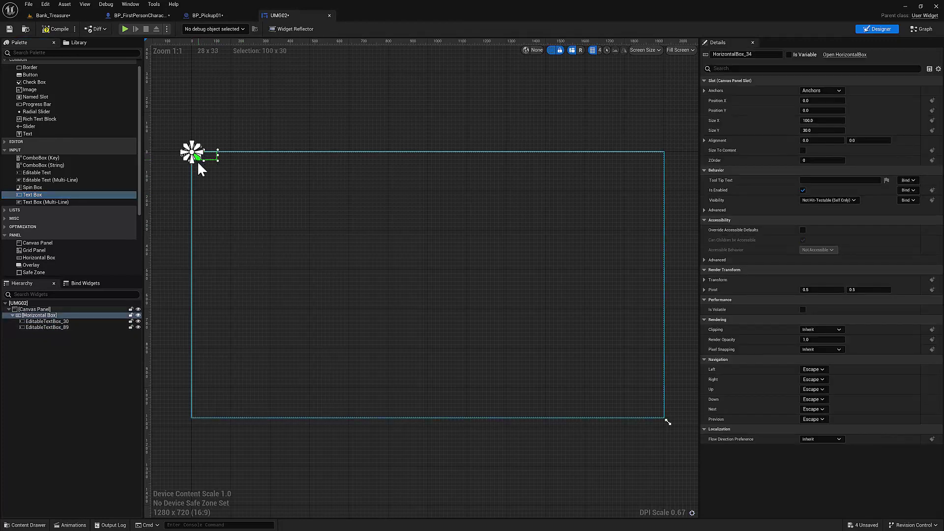
click(55, 322)
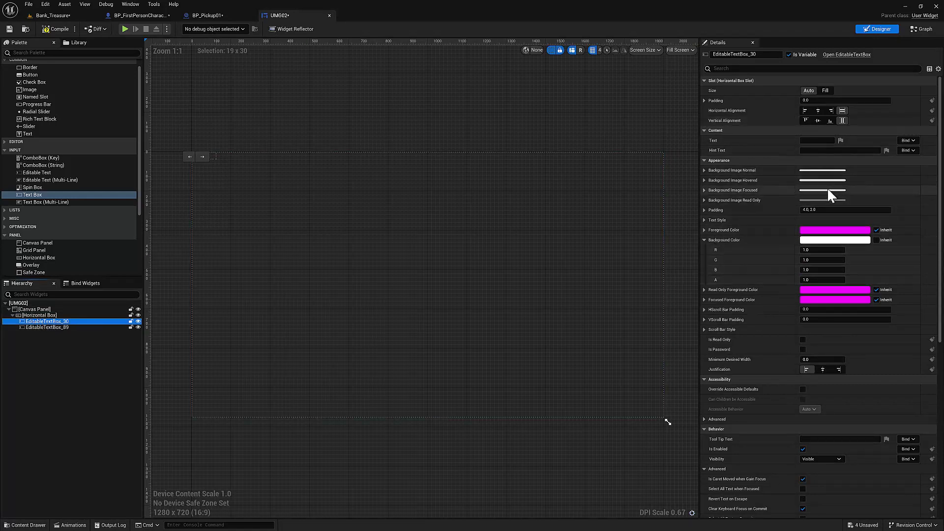
- Set EditableTextBox_30's text to 'Points' with a black (R, G, B 0.0) background colour
click(816, 141)
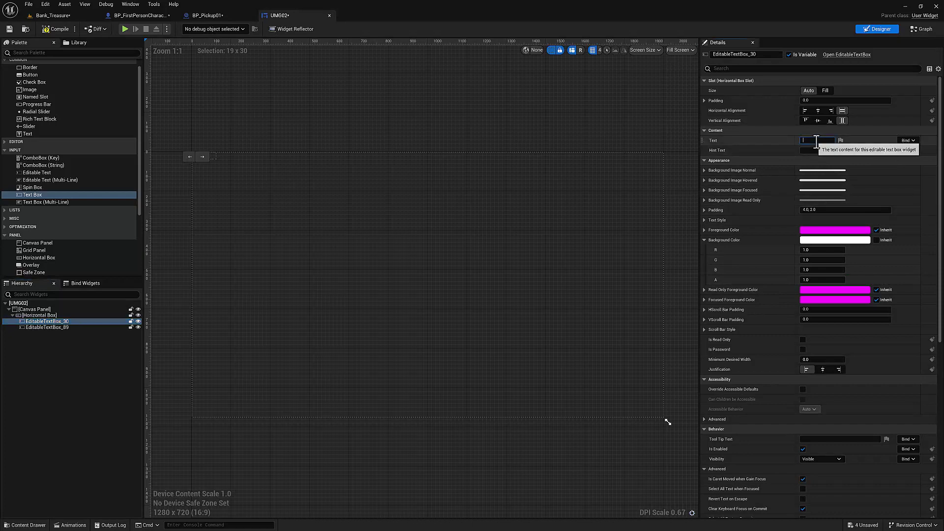
key(Return)
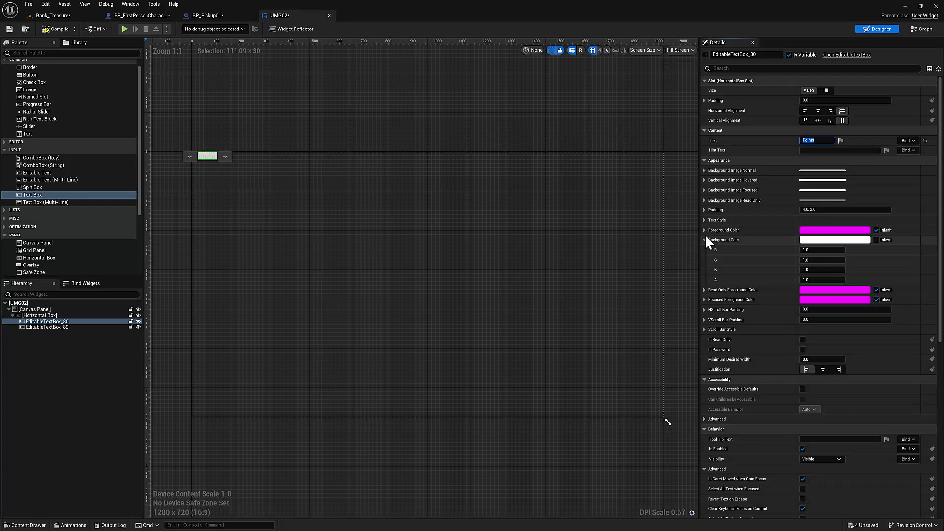
click(810, 241)
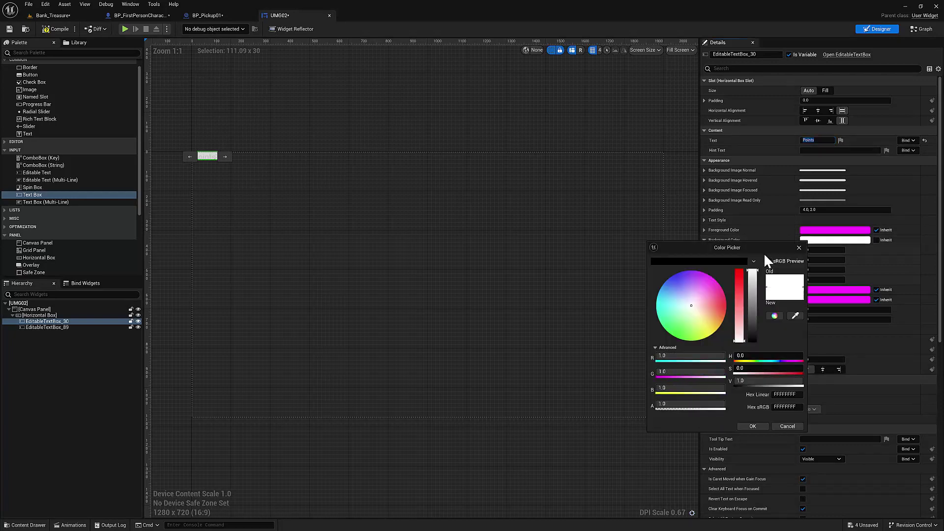
click(710, 261)
click(750, 426)
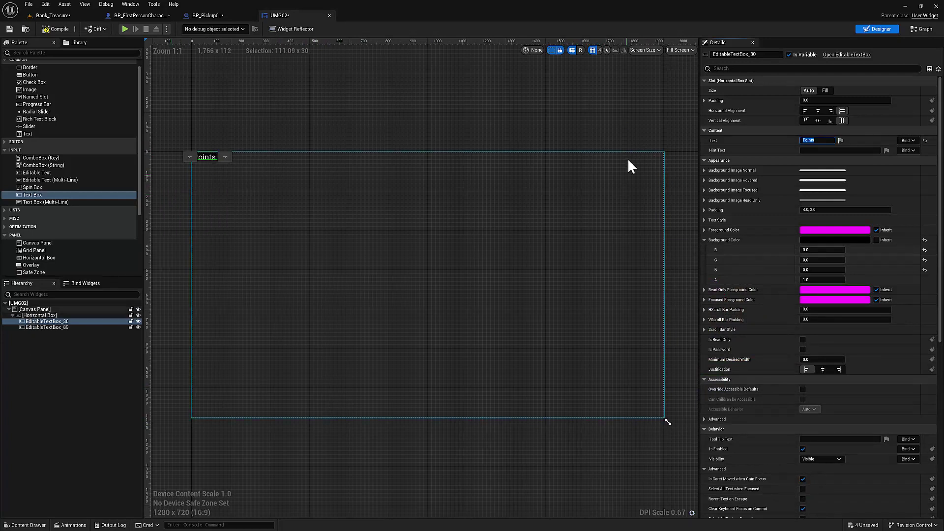
click(210, 158)
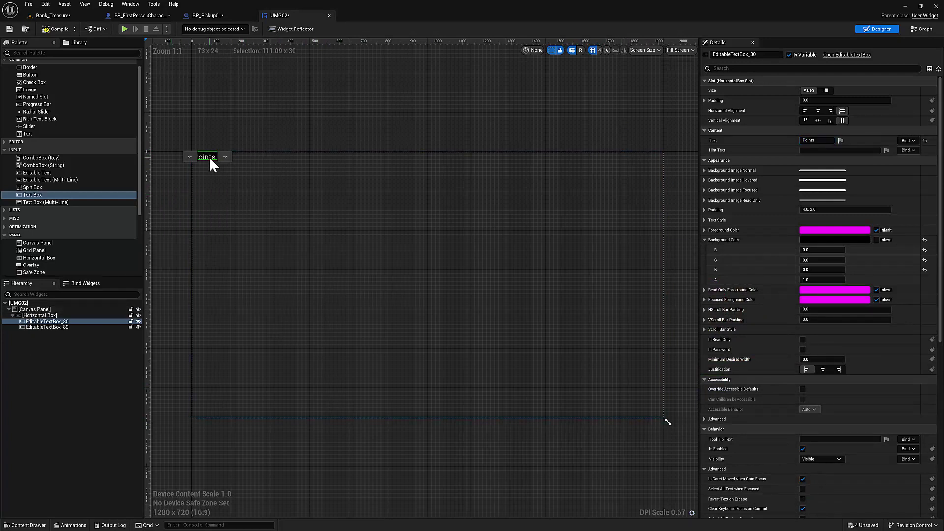
click(37, 316)
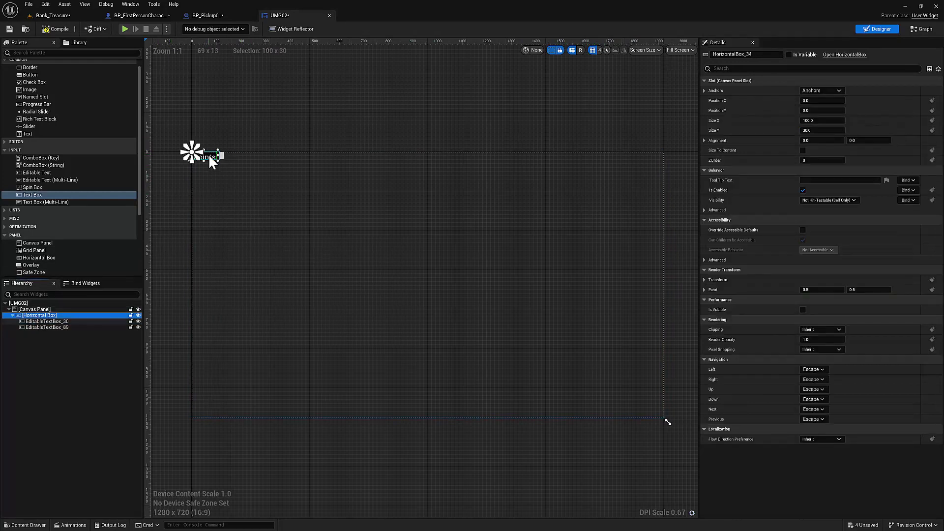
- Move and enlarge the Horizontal Box at top-right, anchored top-right at X -317.005, Y 20
drag(212, 158, 520, 178)
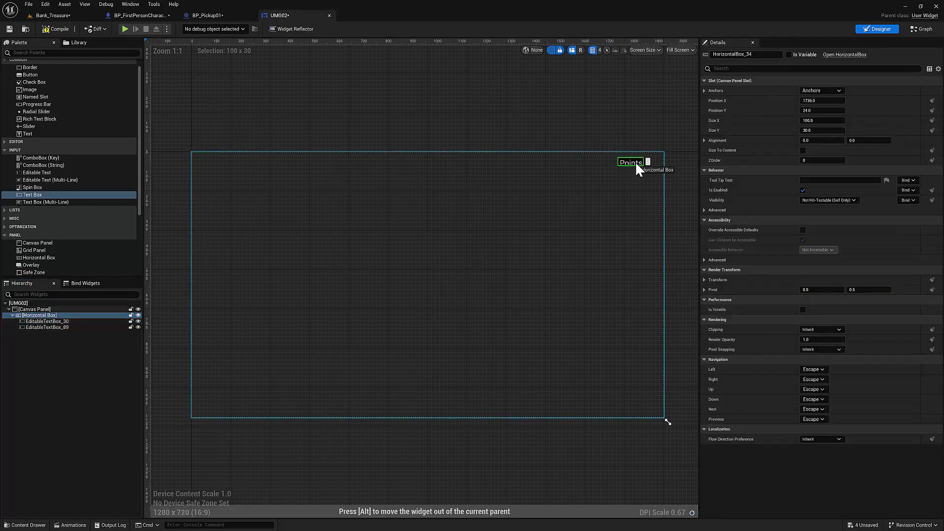
drag(635, 161, 586, 179)
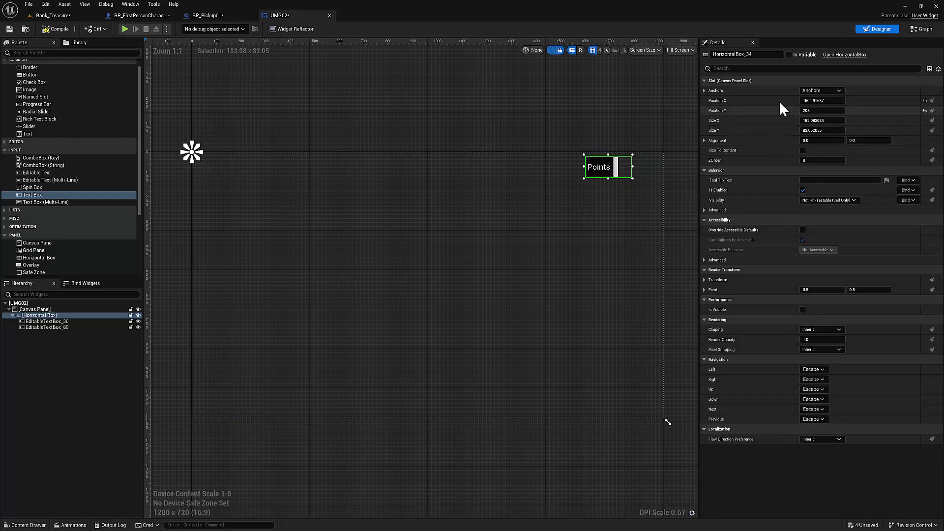
click(812, 90)
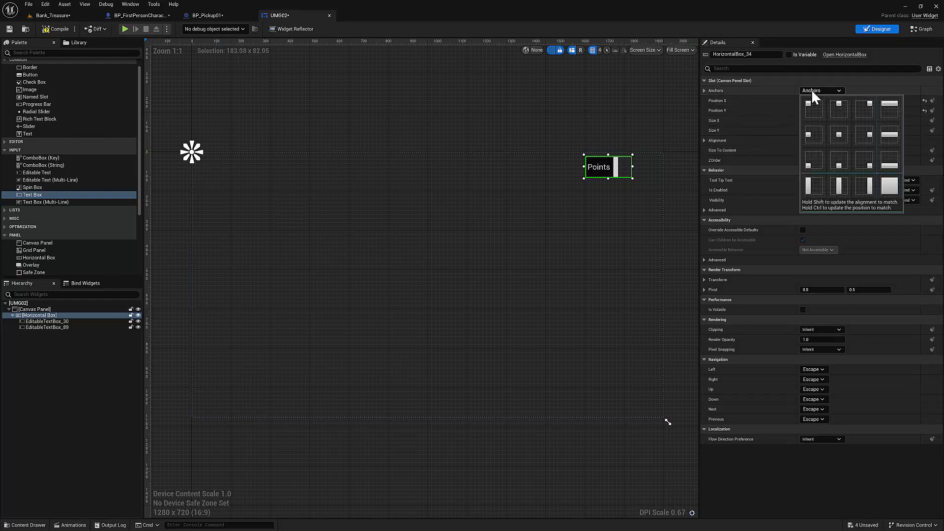
click(864, 108)
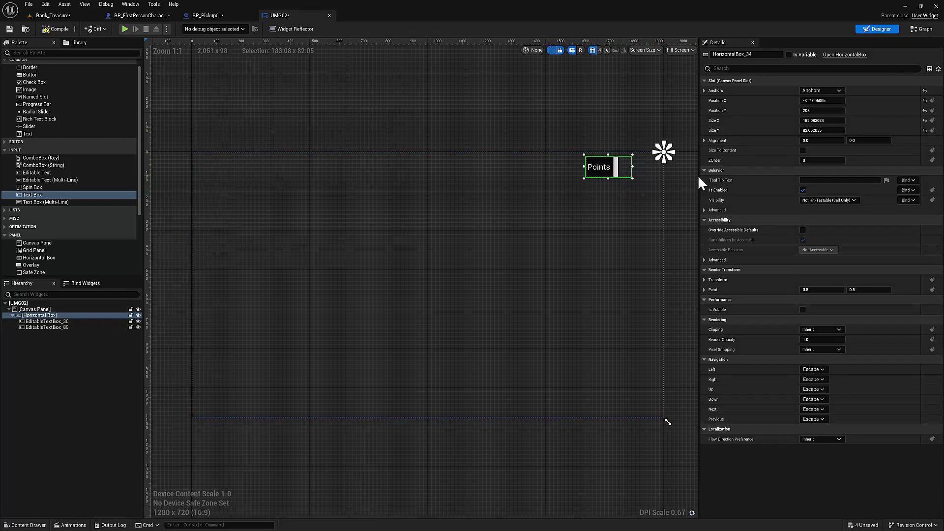
click(601, 171)
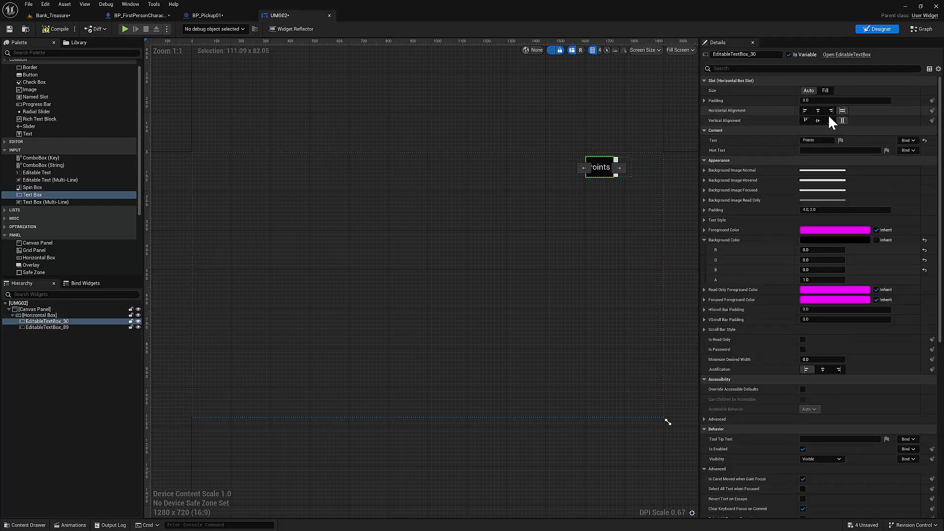
- Set both text boxes to Fill so they share the Horizontal Box row
click(827, 90)
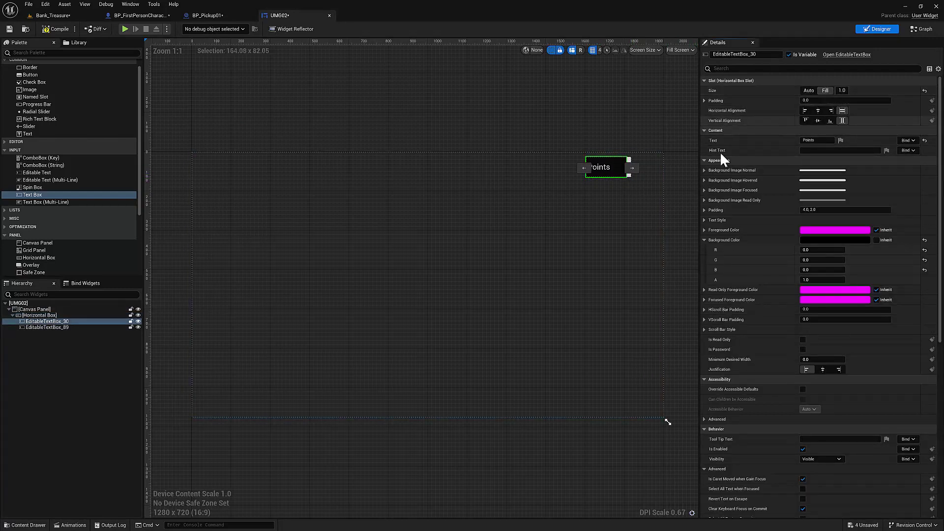
click(630, 176)
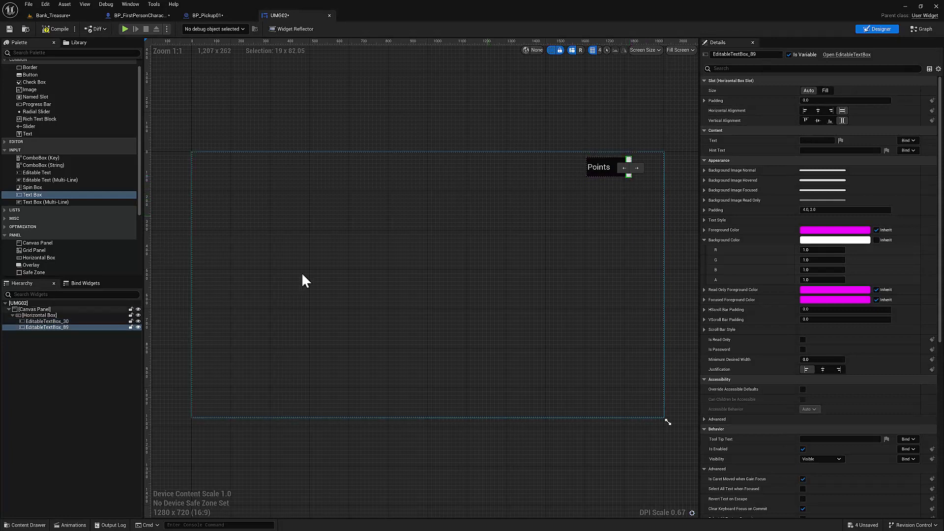
click(826, 90)
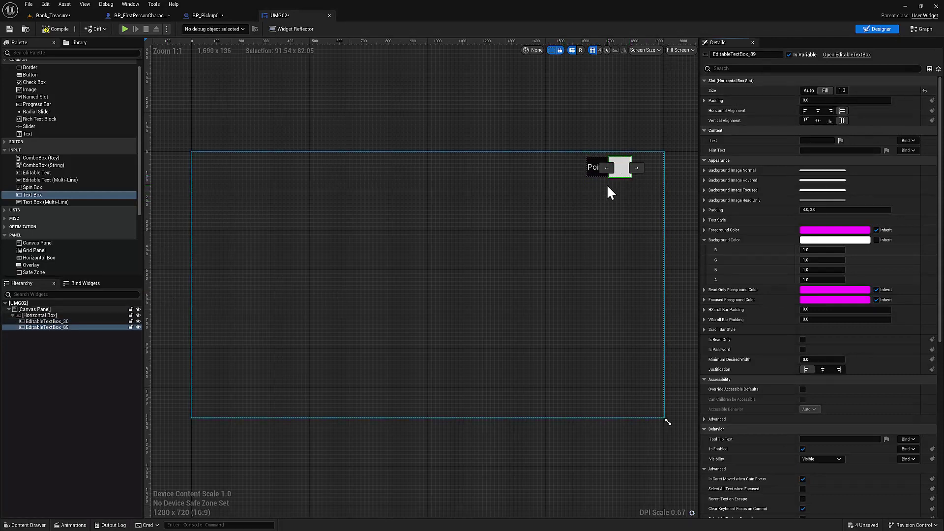
- Widen the Horizontal Box leftward to about 265 units so 'Points' shows fully
scroll(607, 185, up, 1)
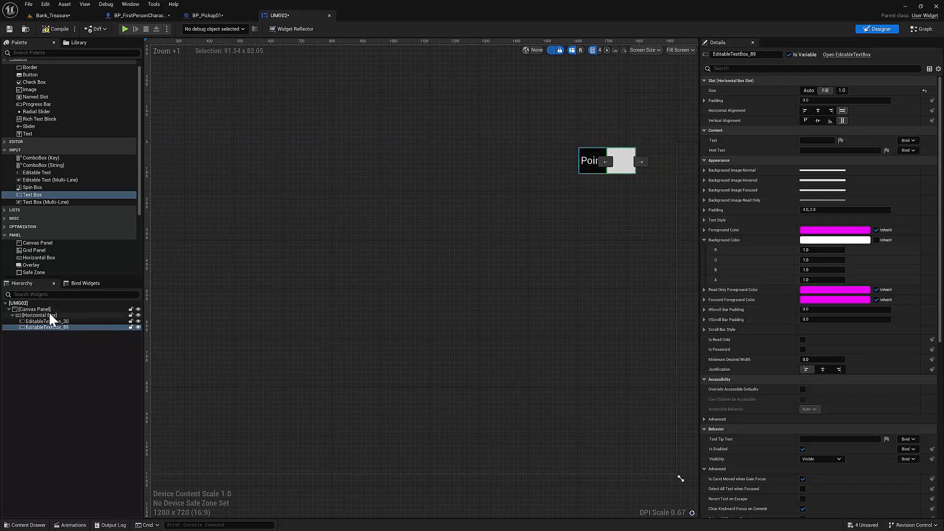
click(50, 316)
drag(621, 165, 657, 175)
click(633, 165)
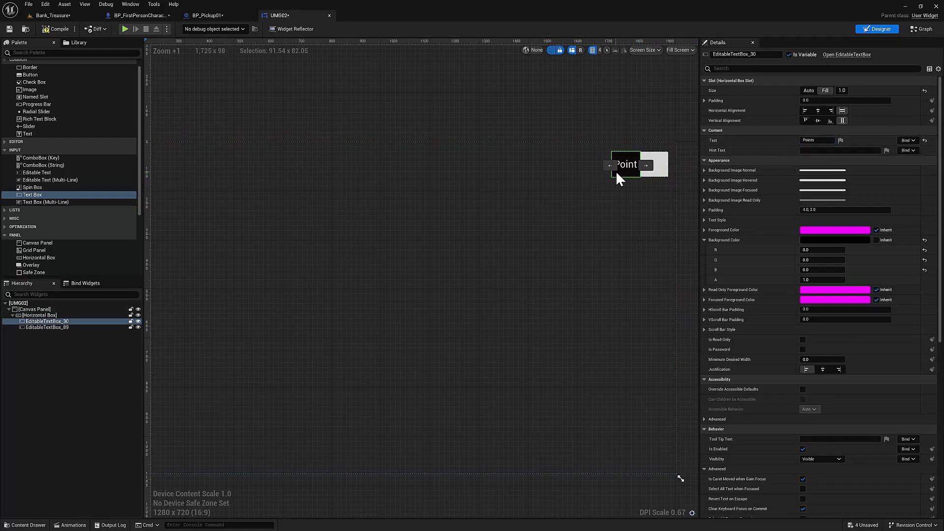
click(48, 317)
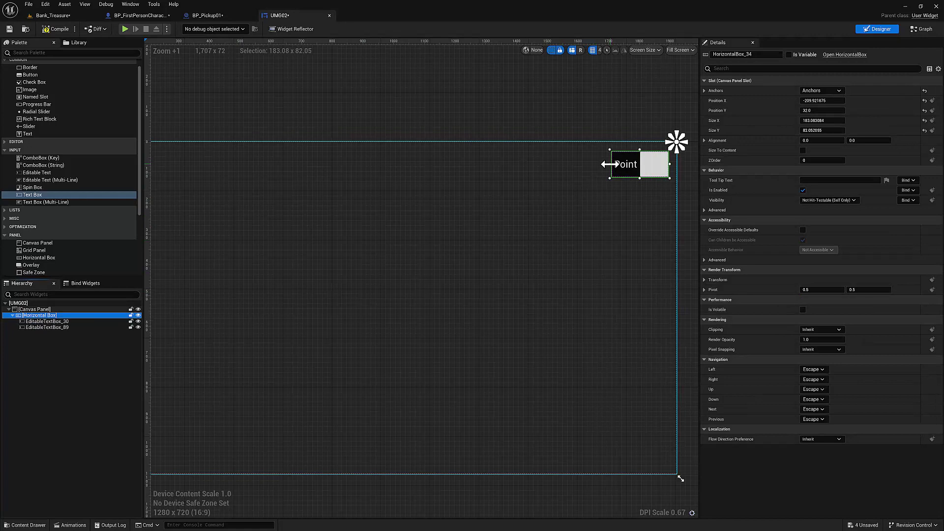
drag(609, 164, 585, 164)
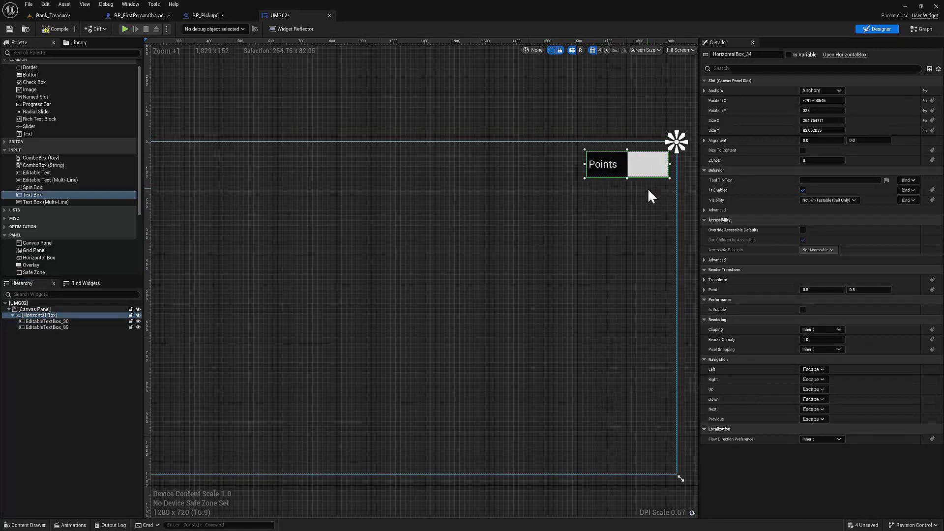
click(650, 164)
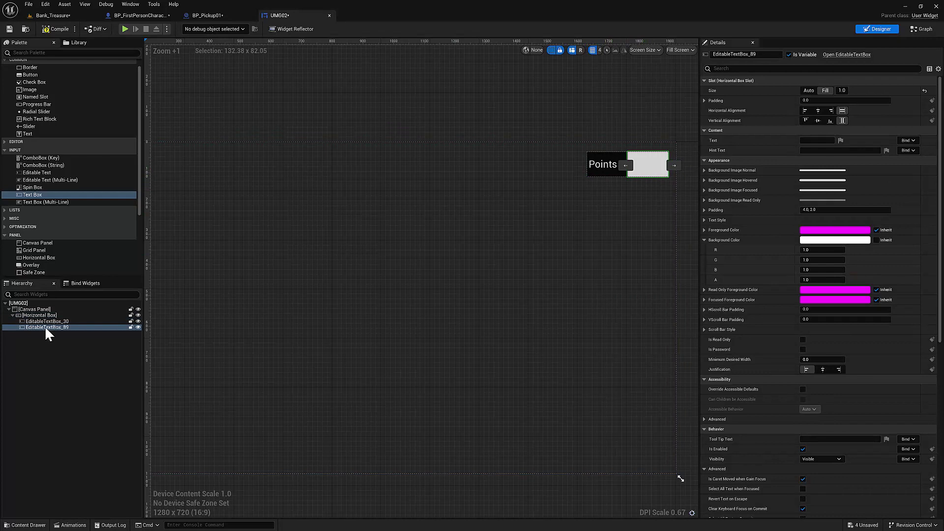
- Give EditableTextBox_89 a black background colour (R, G, B 0.0)
click(818, 241)
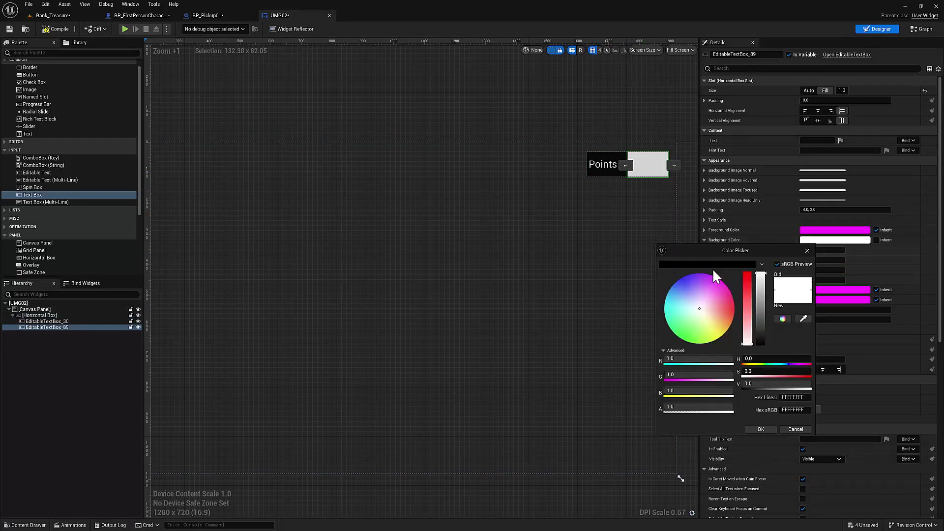
click(761, 344)
click(761, 429)
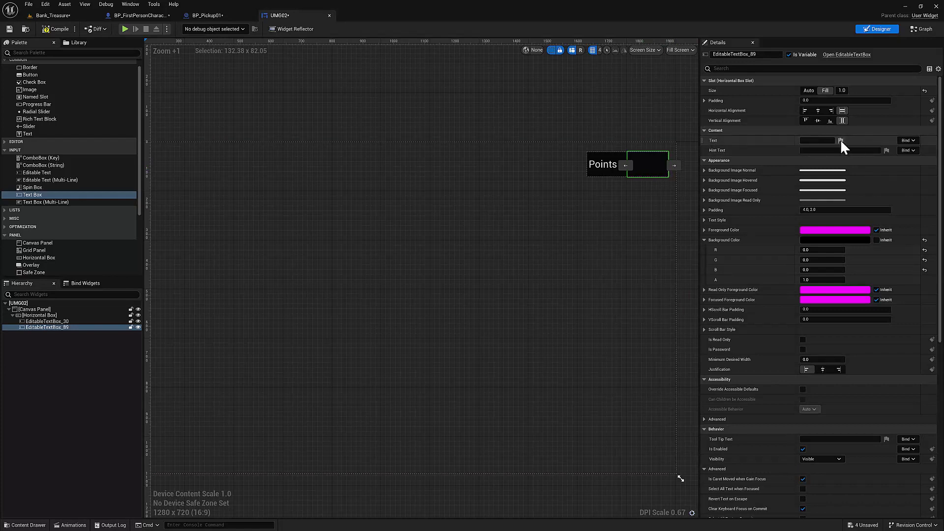
click(910, 140)
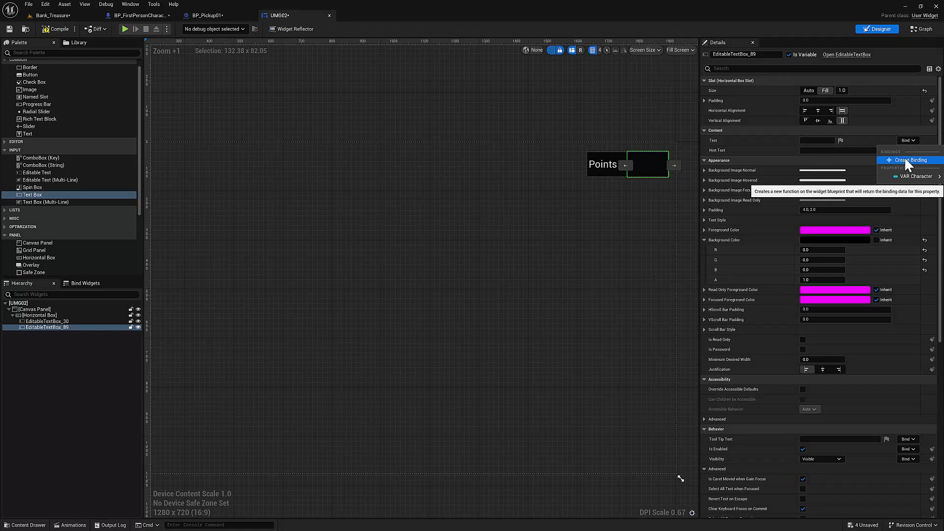
- Bind the value box's Text to VAR_Character.Points, then go back to Bank_Treasure
mouse_move(908, 177)
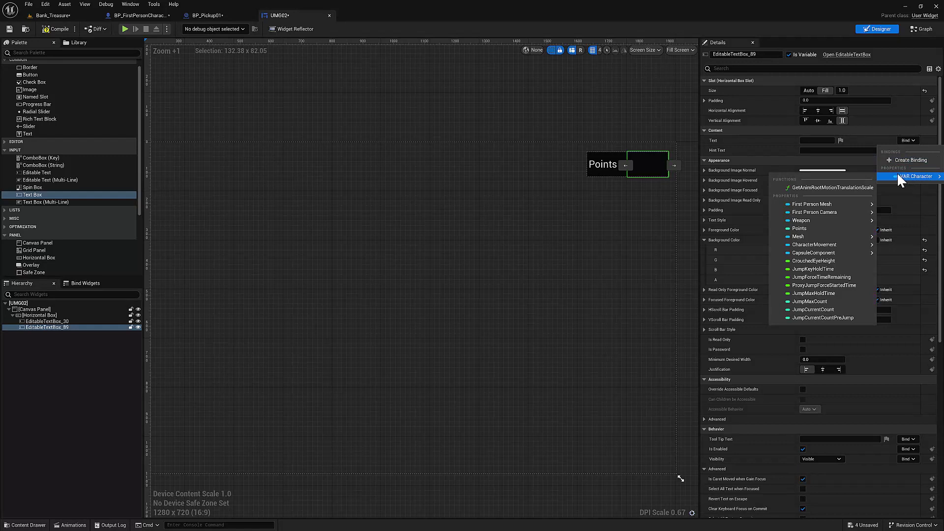
click(816, 228)
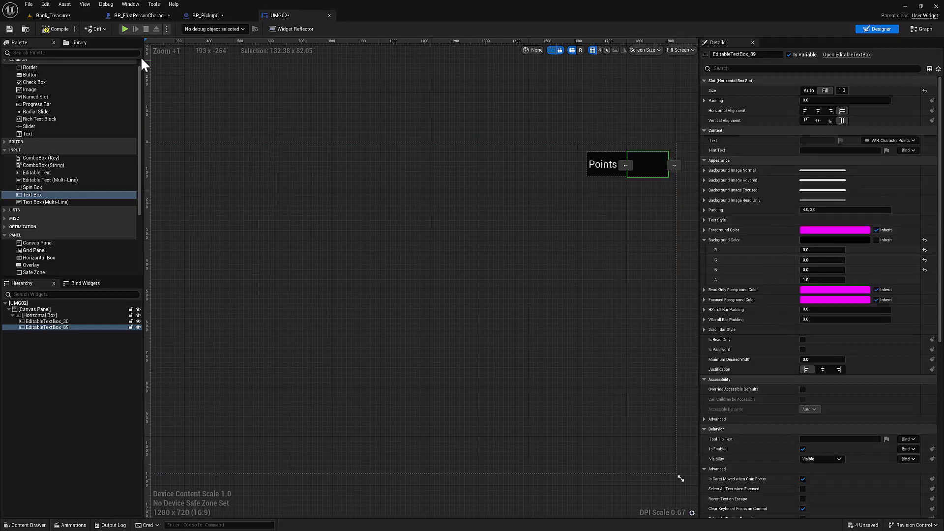
click(50, 15)
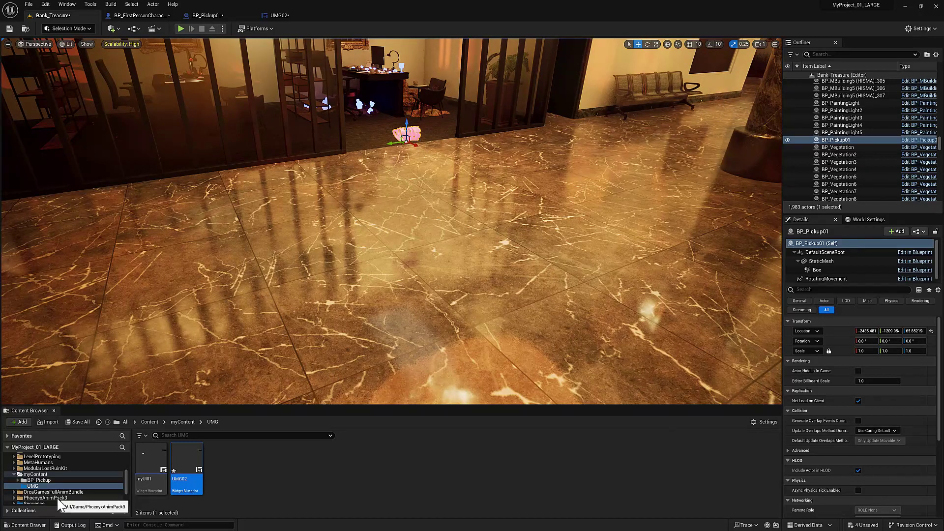
- Add an Event BeginPlay node in BP_FirstPersonCharacter's Event Graph
click(146, 16)
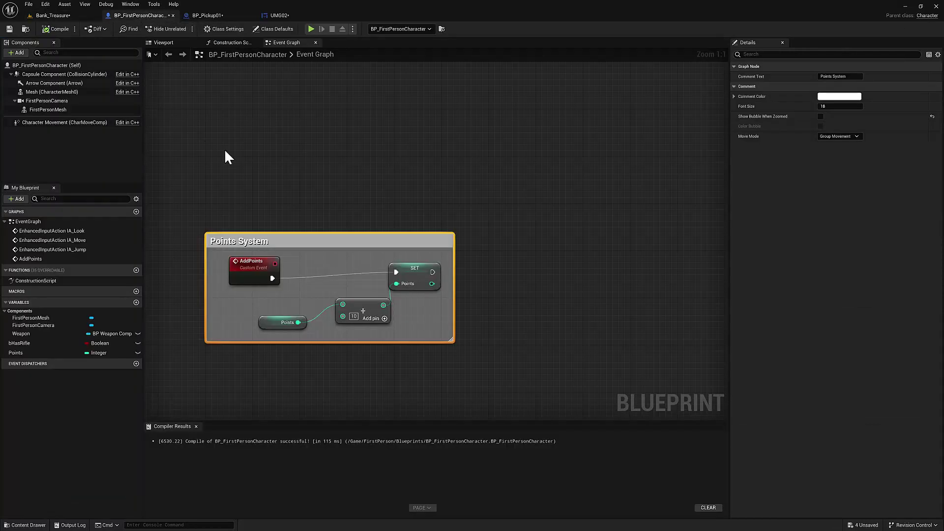
right_drag(217, 137, 233, 194)
right_click(234, 192)
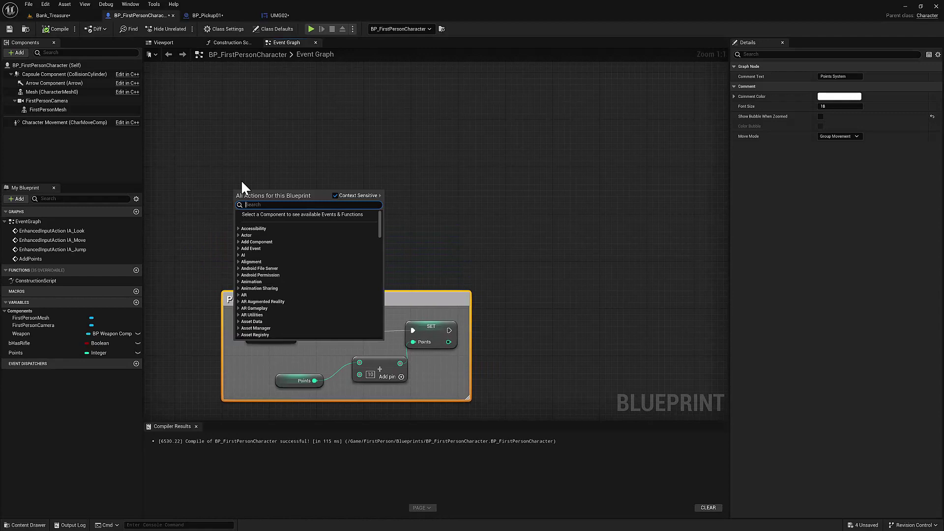
text(ben pl)
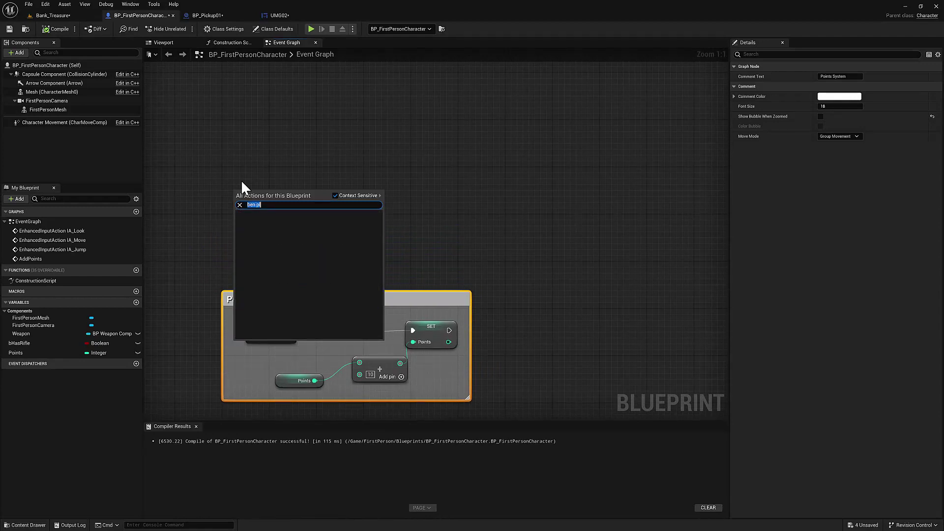
text(be)
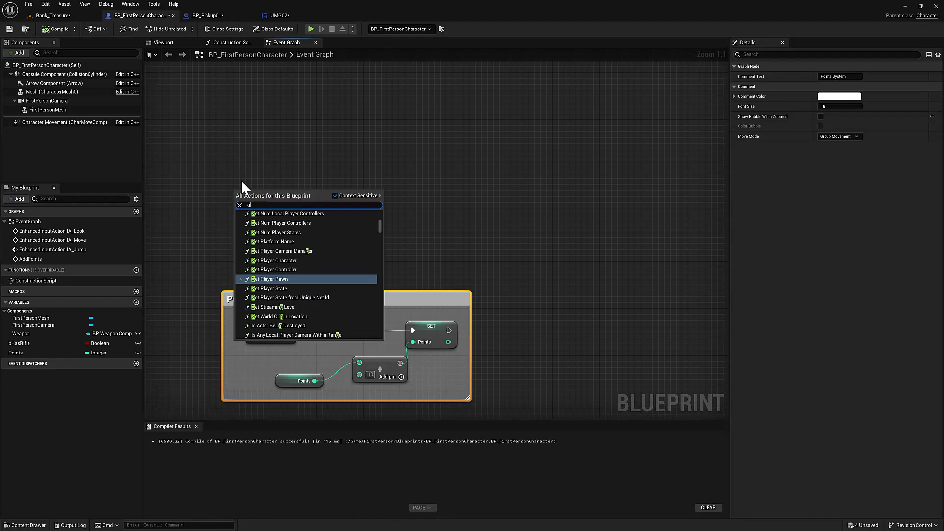
key(Return)
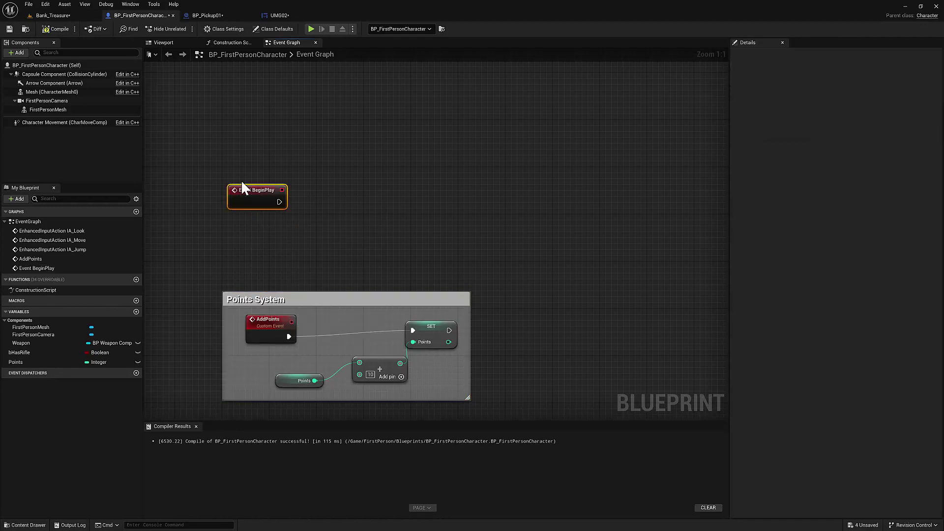
- Wire a Create Widget node with class UMG02 after Event BeginPlay
drag(279, 201, 322, 196)
text(c)
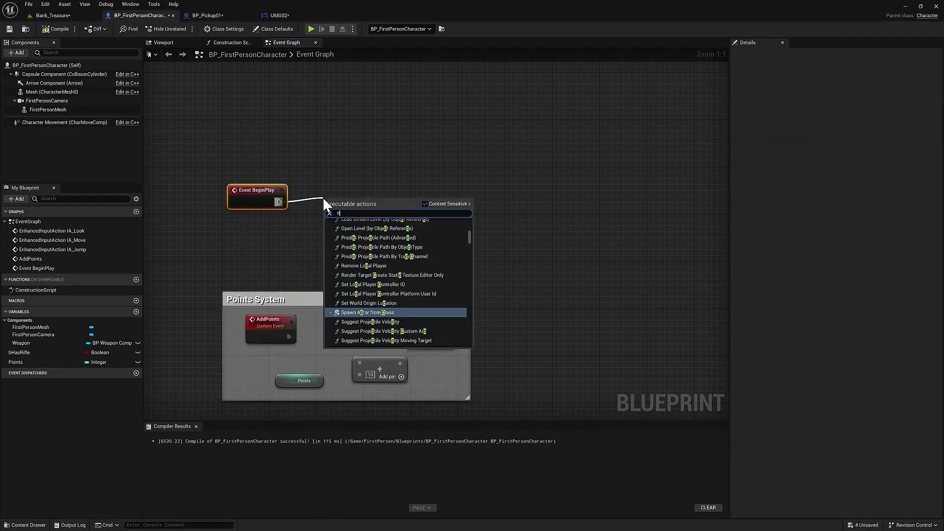
text(reate widget)
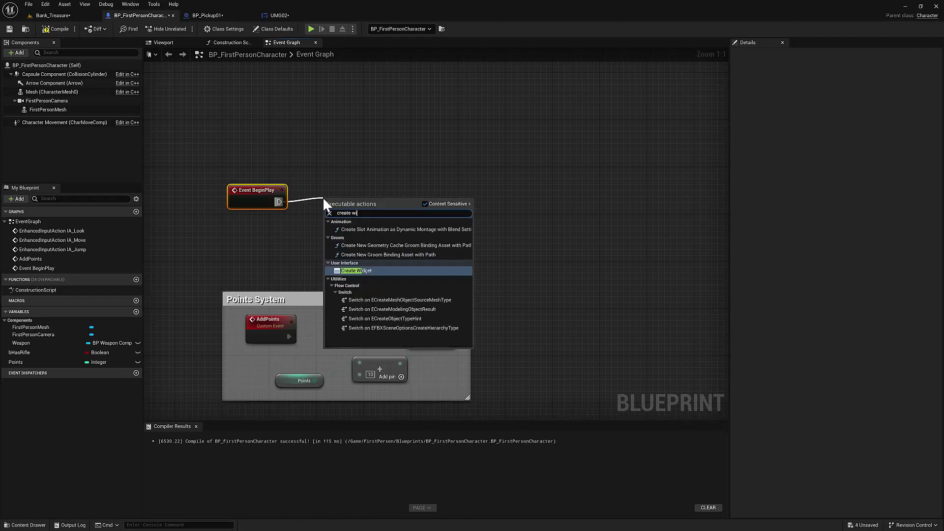
key(Return)
click(356, 233)
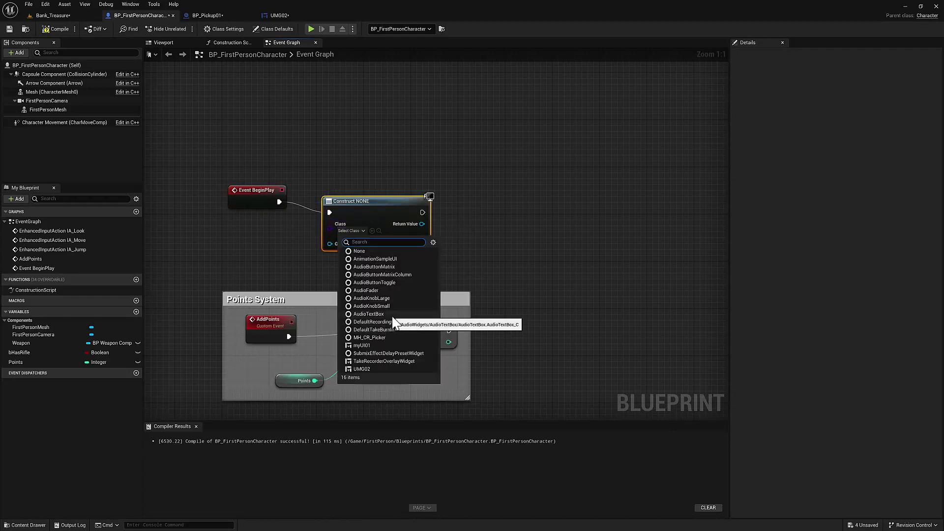
click(364, 369)
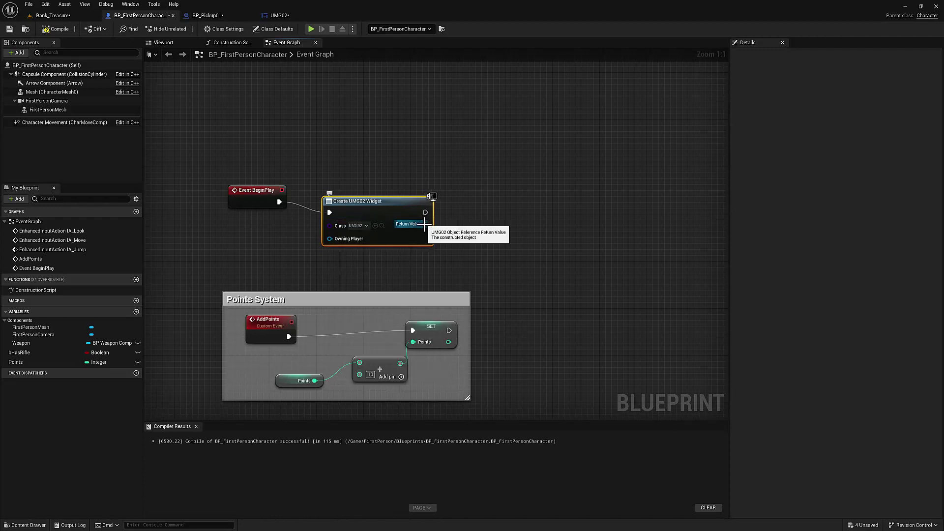
- Connect an Add to Viewport node to the created widget and straighten the wires
drag(425, 224, 465, 218)
text(add to)
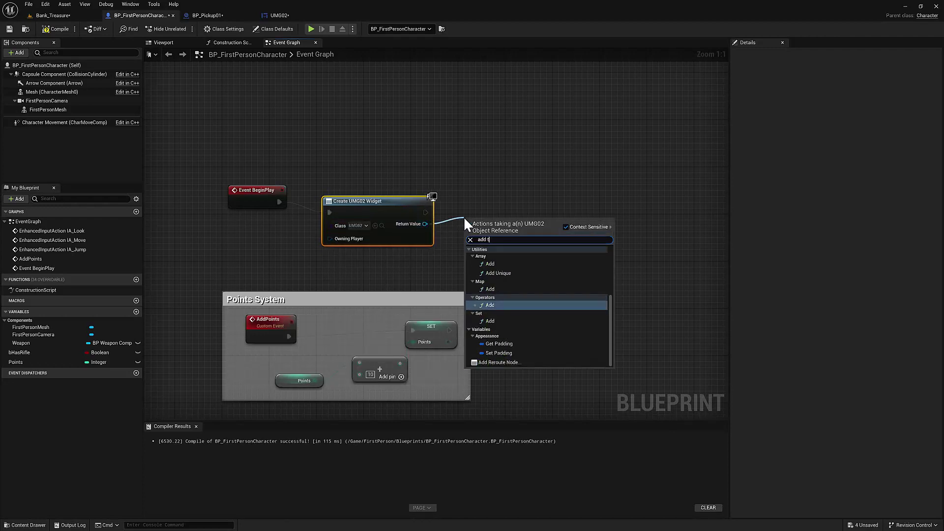
key(Up)
key(Up)
key(Up)
key(Up)
key(Down)
key(Return)
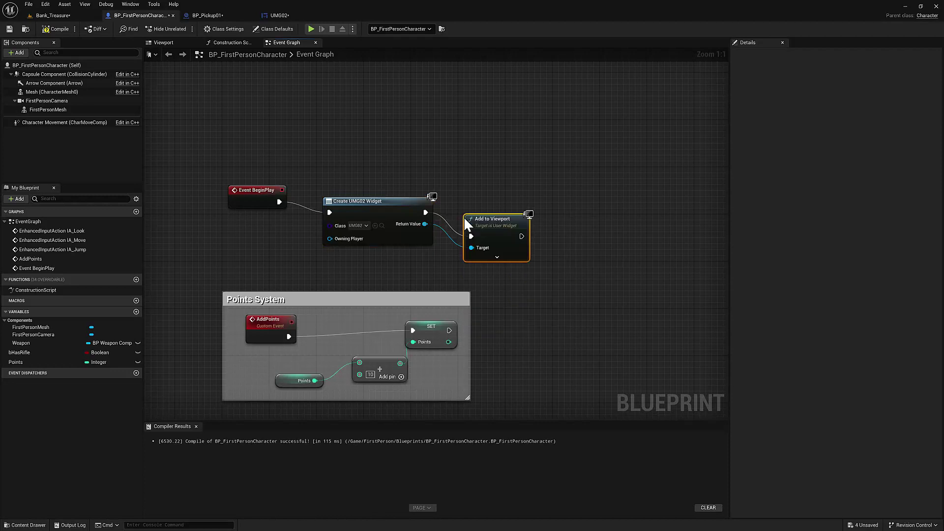
drag(234, 178, 521, 257)
key(q)
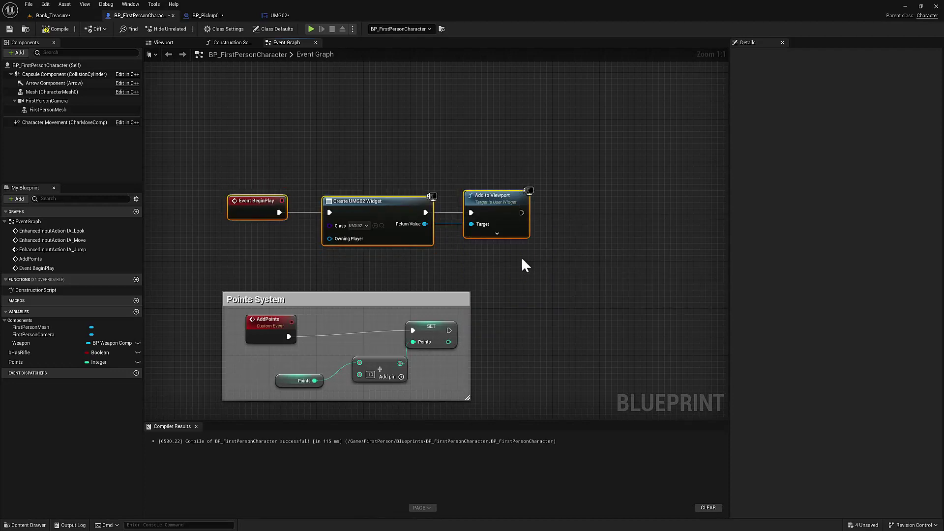
click(351, 256)
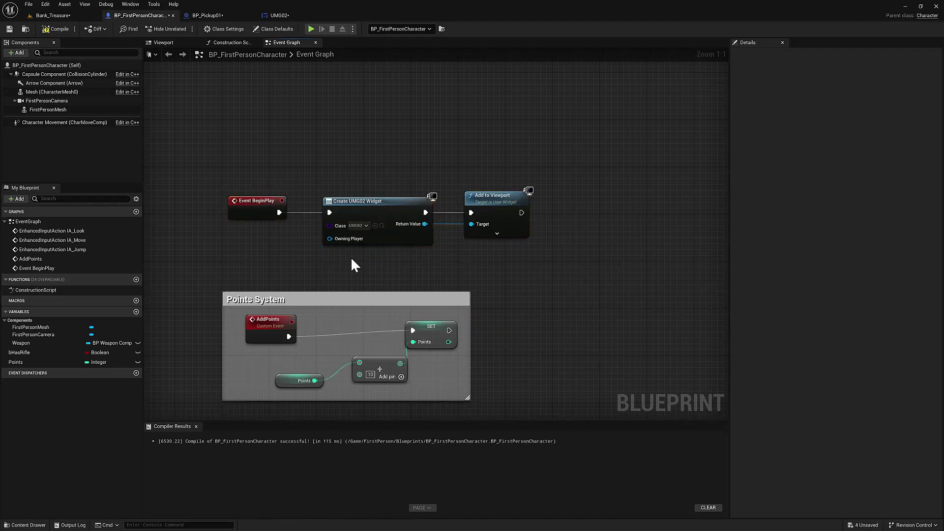
- Duplicate BP_Pickup01 into BP_Pickup2 and BP_Pickup3, then play-test collecting pickups to 30 Points
click(51, 15)
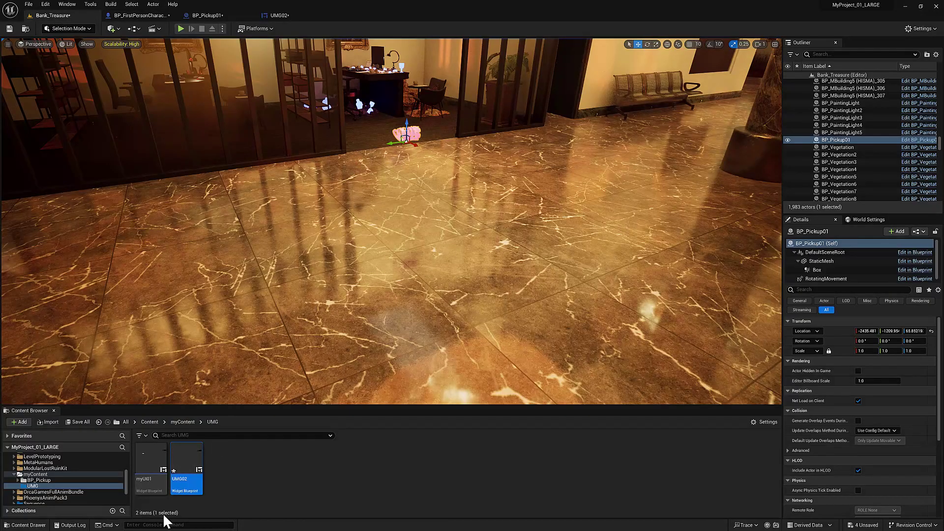
alt+drag(412, 143, 324, 244)
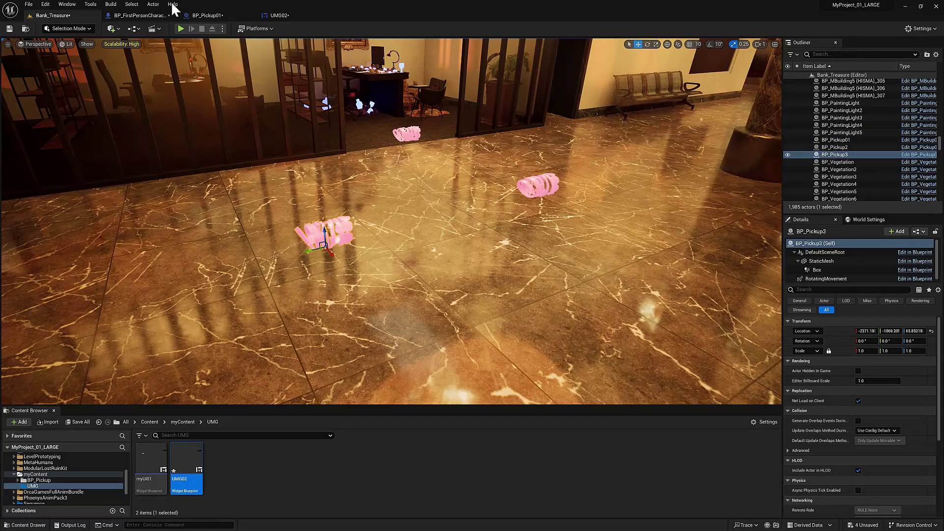
click(181, 28)
key(w)
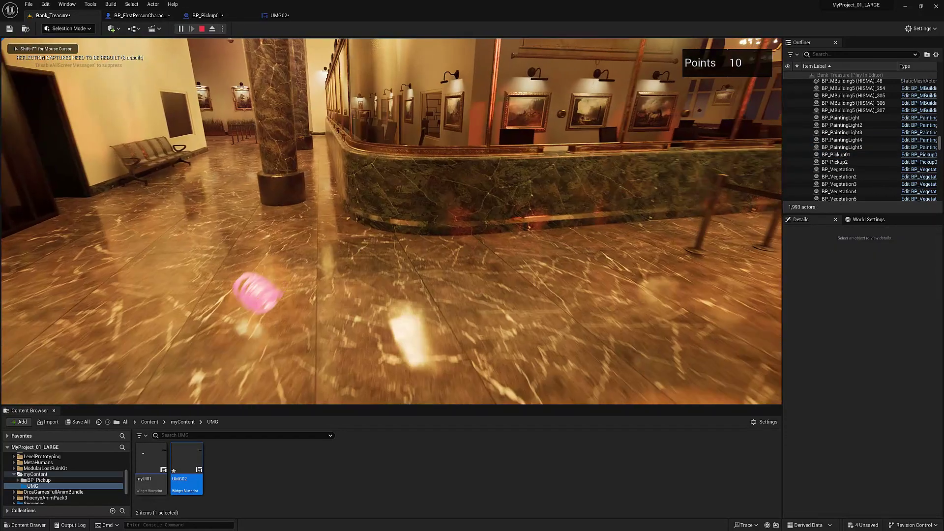
key(w)
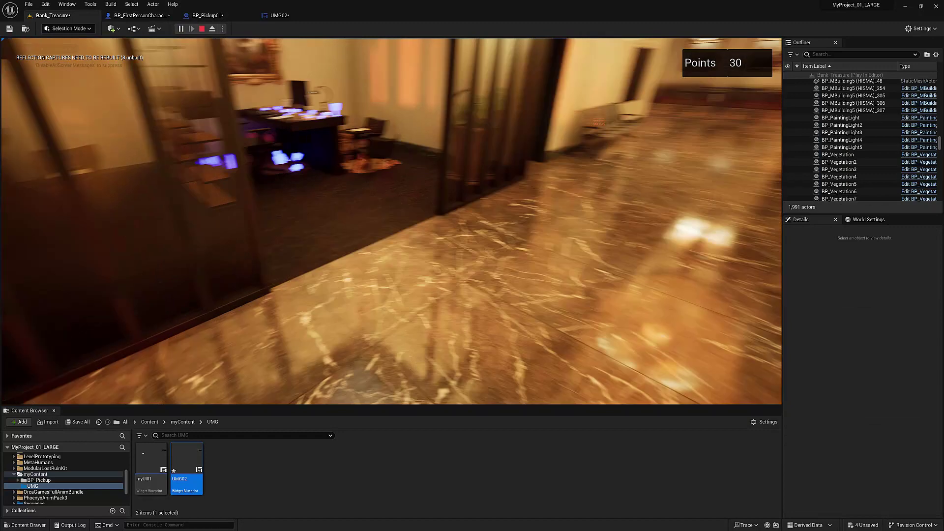
key(Escape)
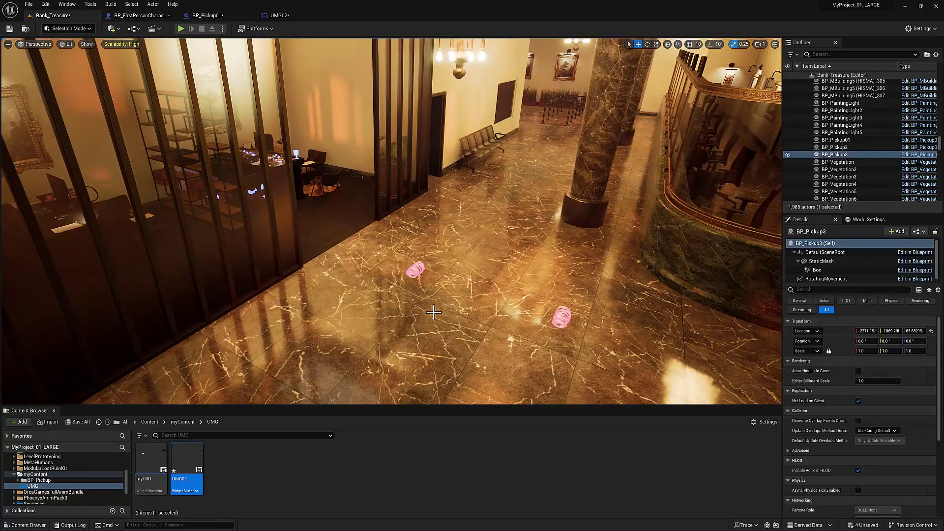
click(563, 318)
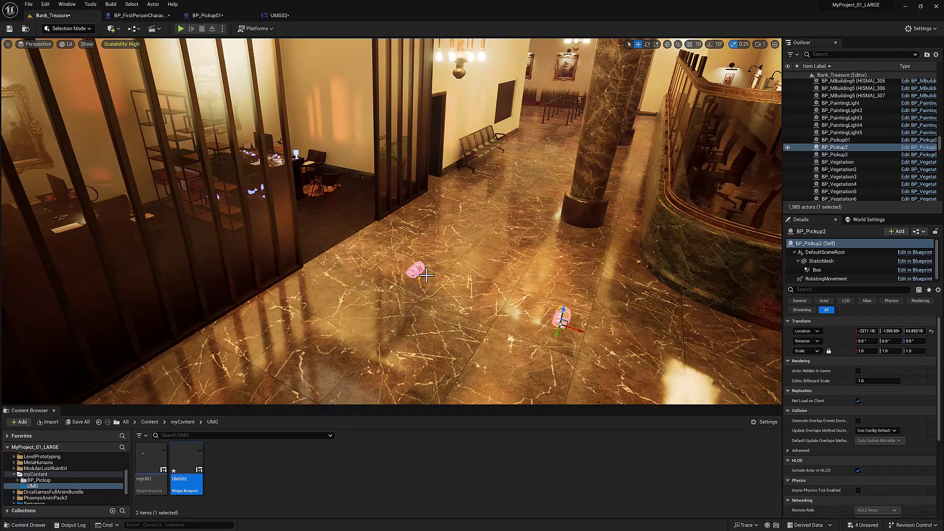